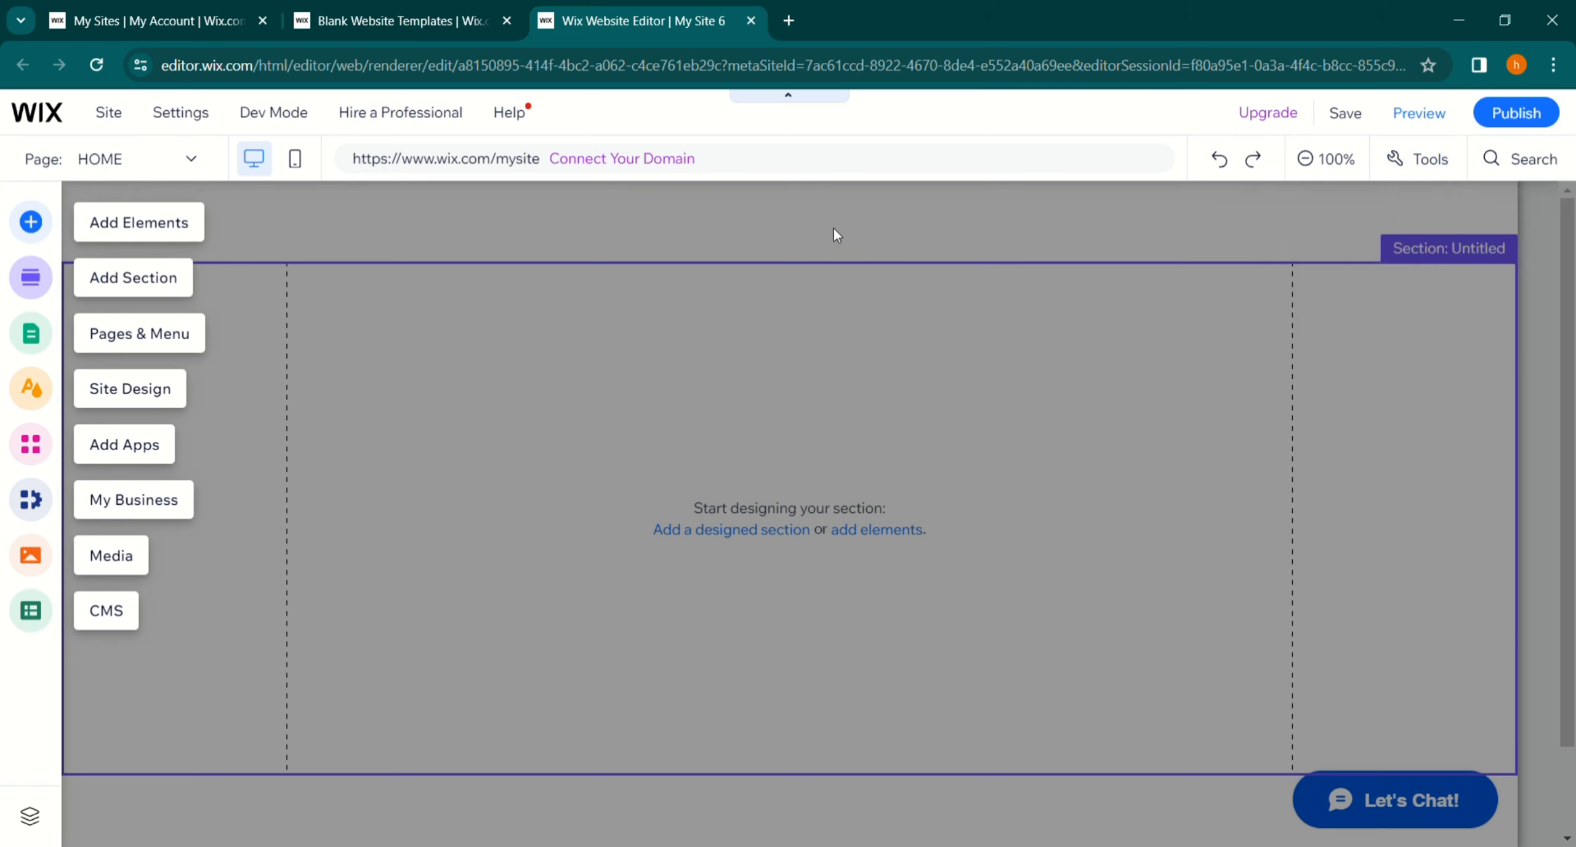
- Add a Heading 2 text element to the empty section and change its text to Cosmetics
{"action": "left_click", "coordinate": [31, 222]}
{"action": "left_click", "coordinate": [518, 439]}
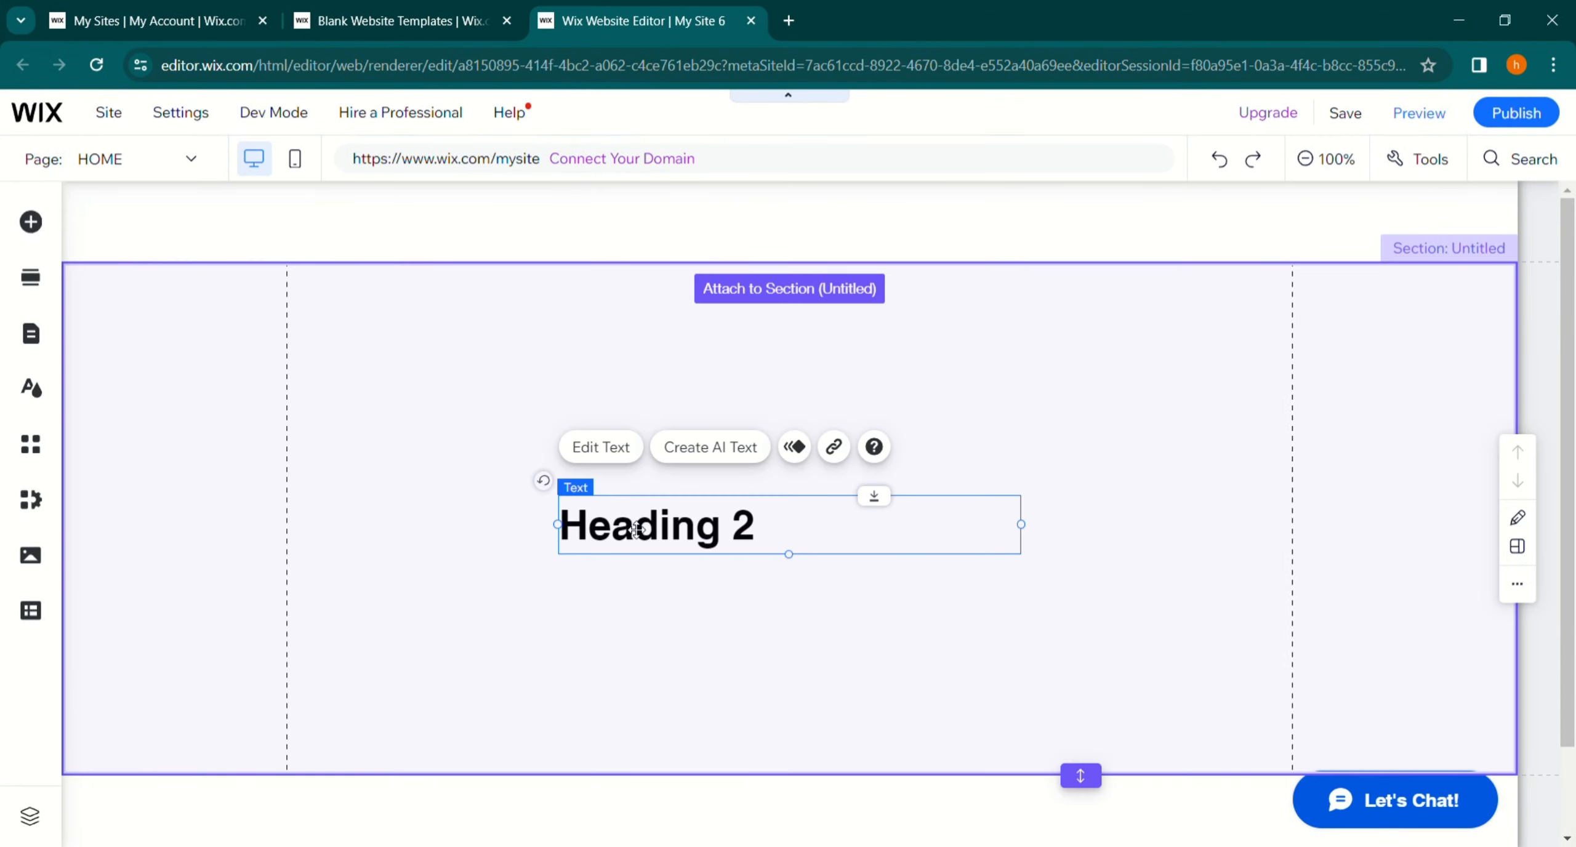
{"action": "double_click", "coordinate": [761, 531]}
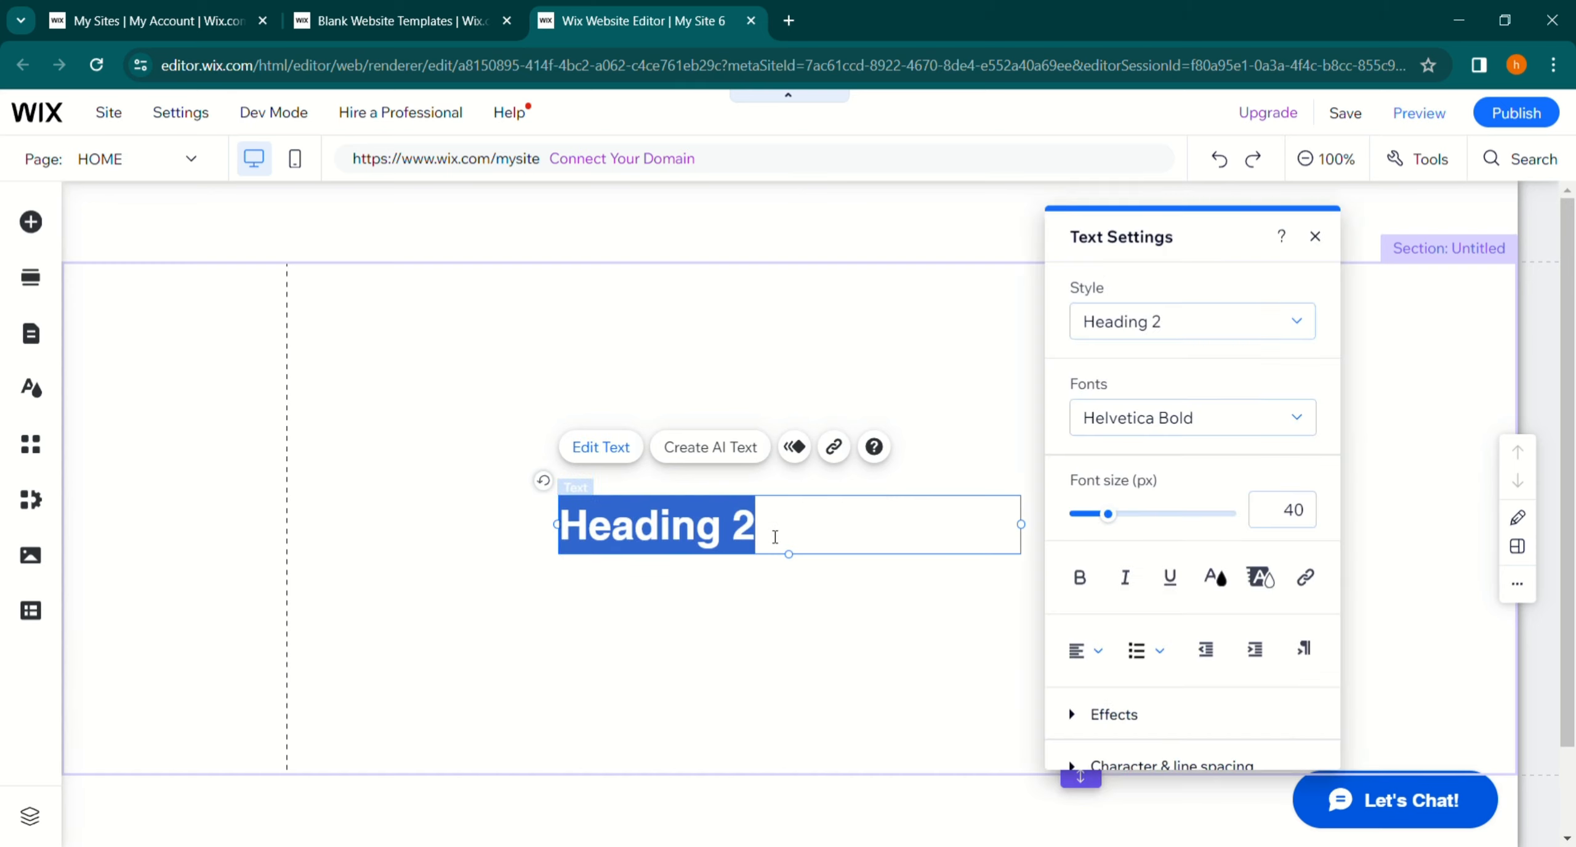
{"action": "type", "text": "Cosm"}
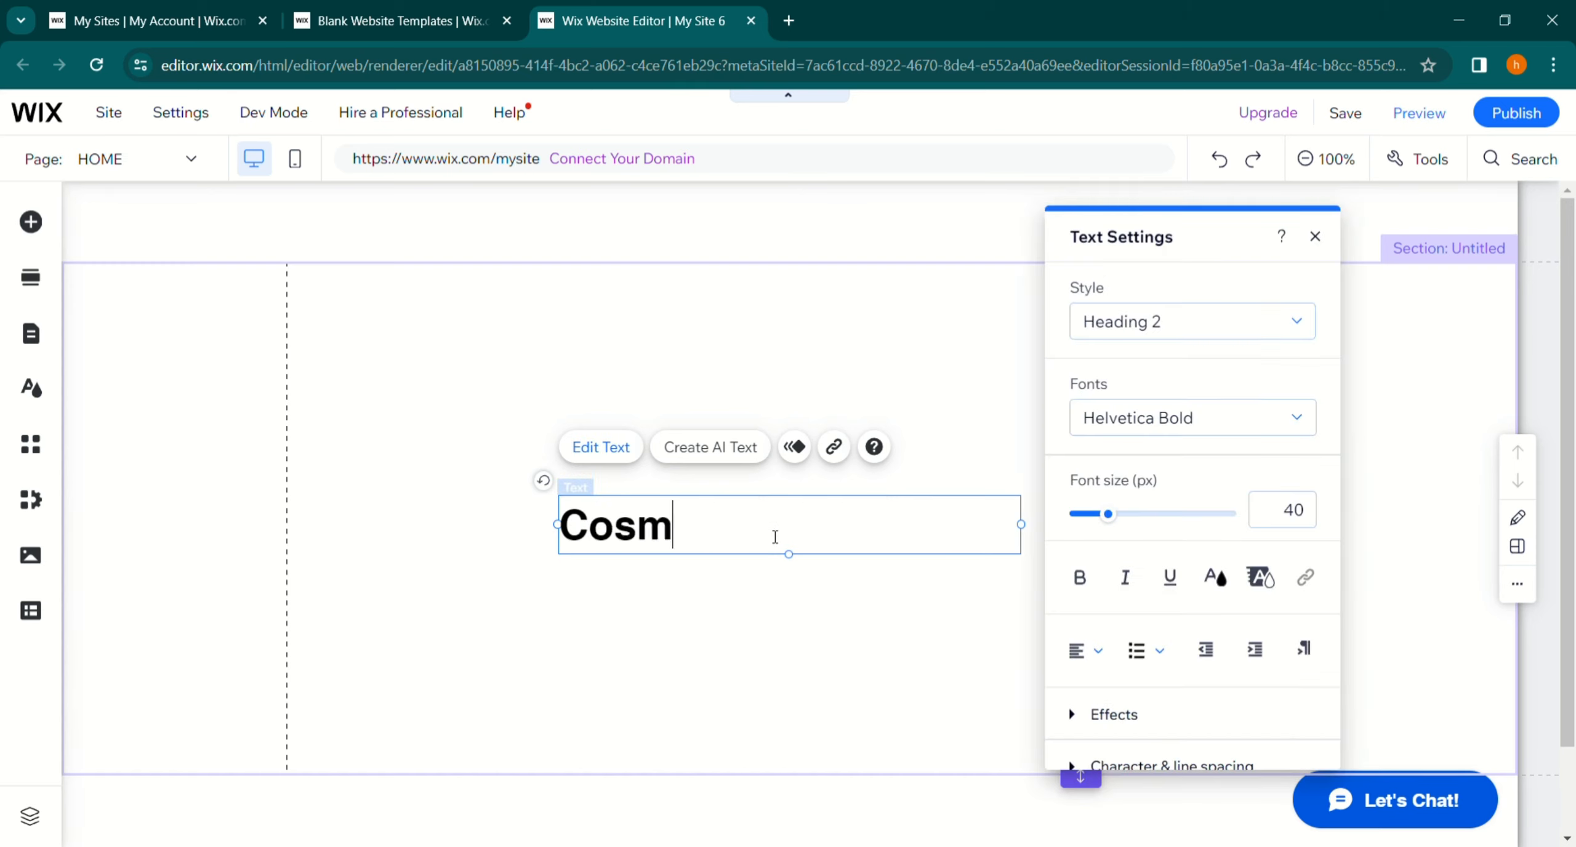
{"action": "type", "text": "etics"}
{"action": "key", "text": "Escape"}
- Move the Cosmetics heading up into the header area
{"action": "left_click_drag", "start_coordinate": [659, 530], "coordinate": [419, 234]}
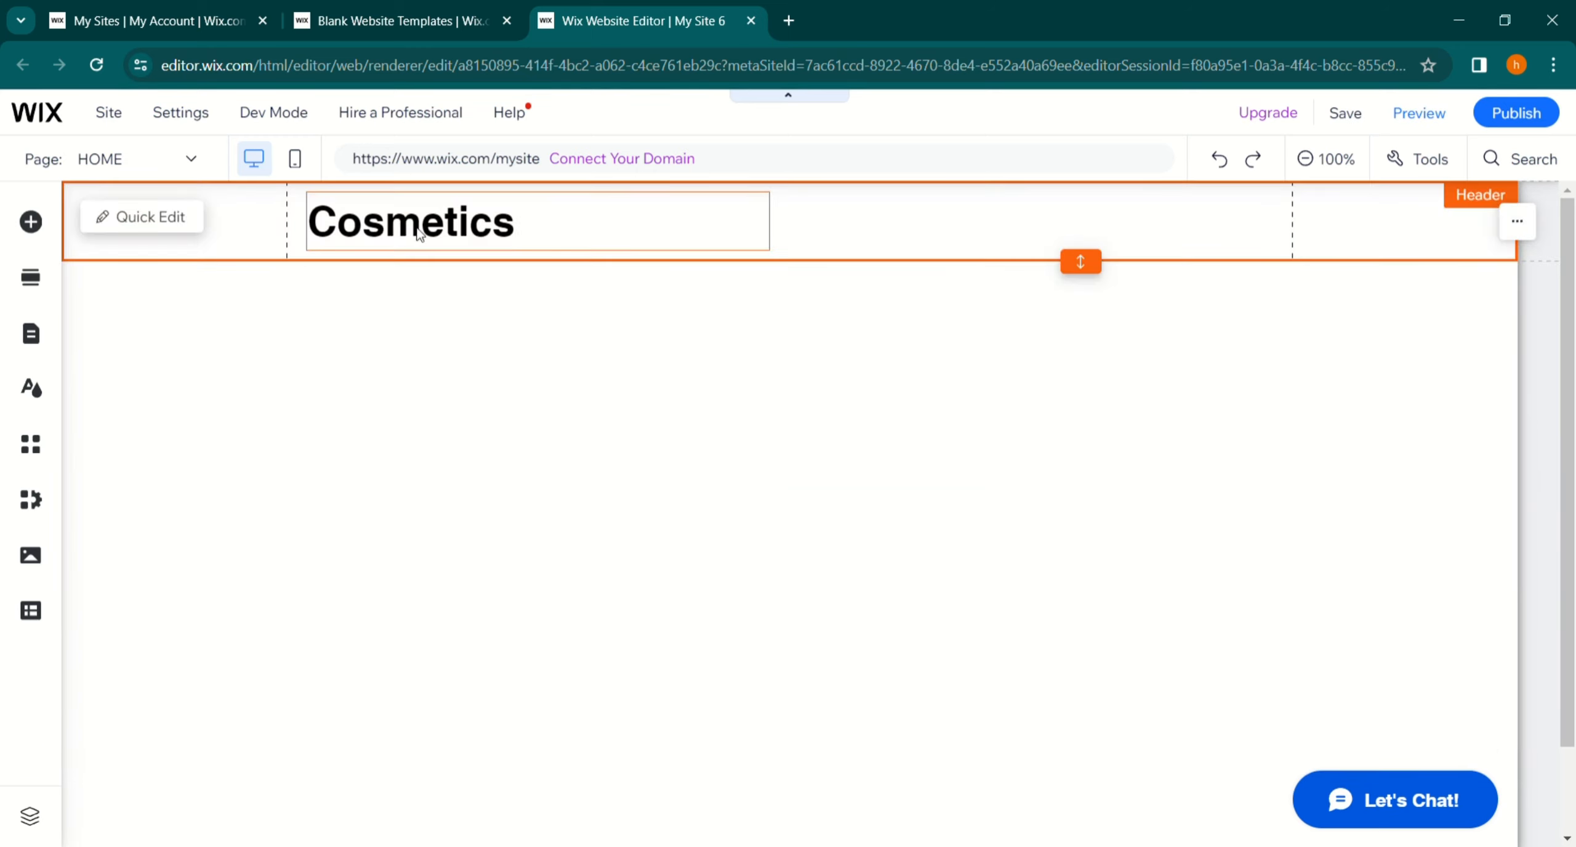
{"action": "left_click", "coordinate": [437, 239]}
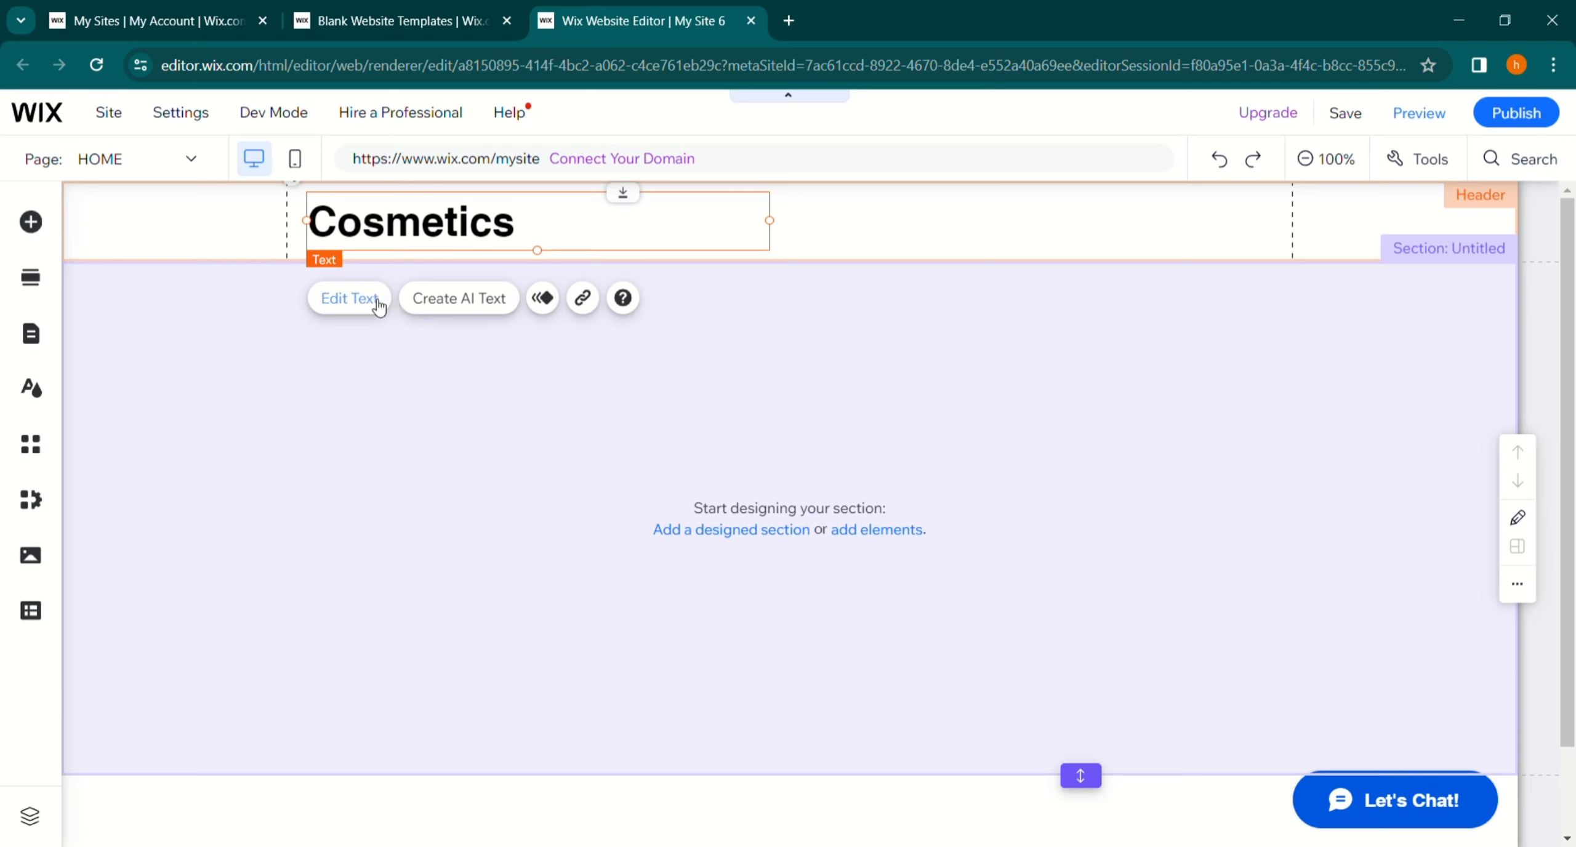
- Open the heading's text settings and the header design options without changing anything
{"action": "left_click", "coordinate": [378, 302]}
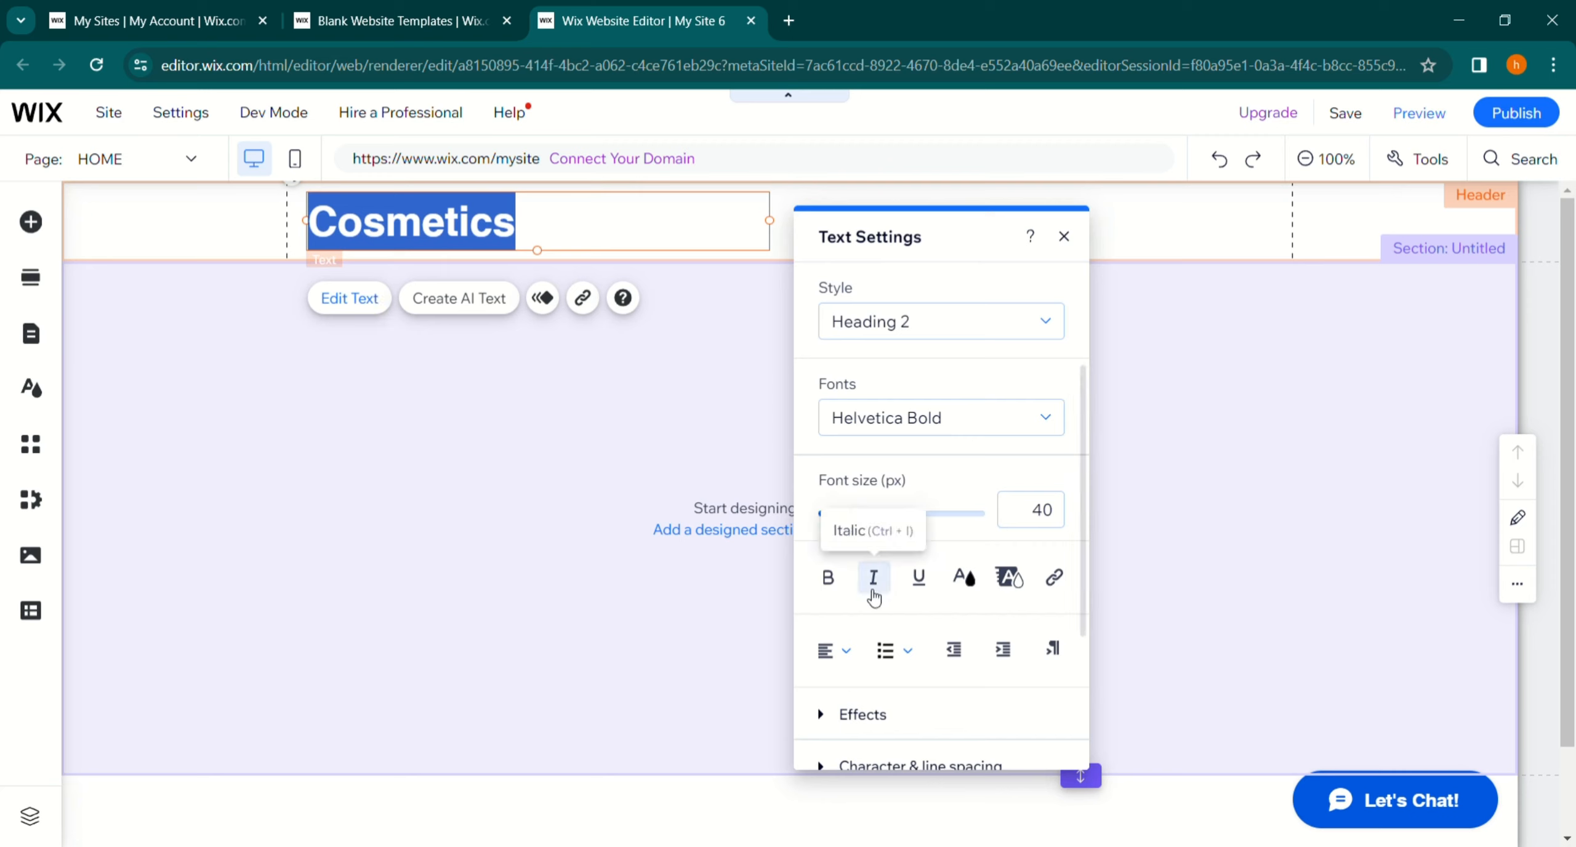
{"action": "left_click", "coordinate": [553, 416]}
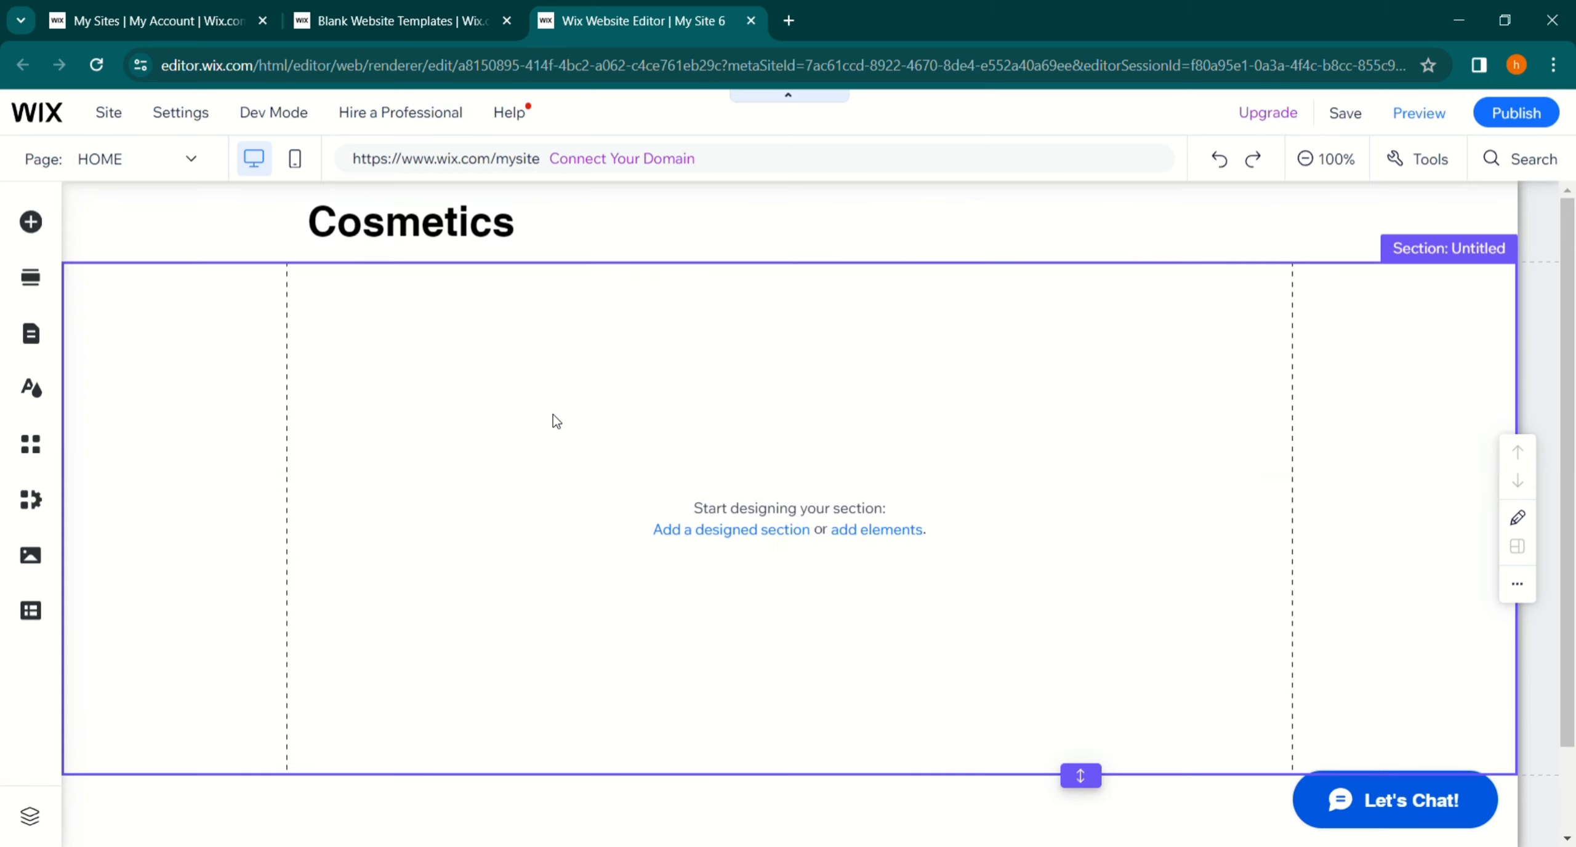
{"action": "left_click", "coordinate": [852, 243]}
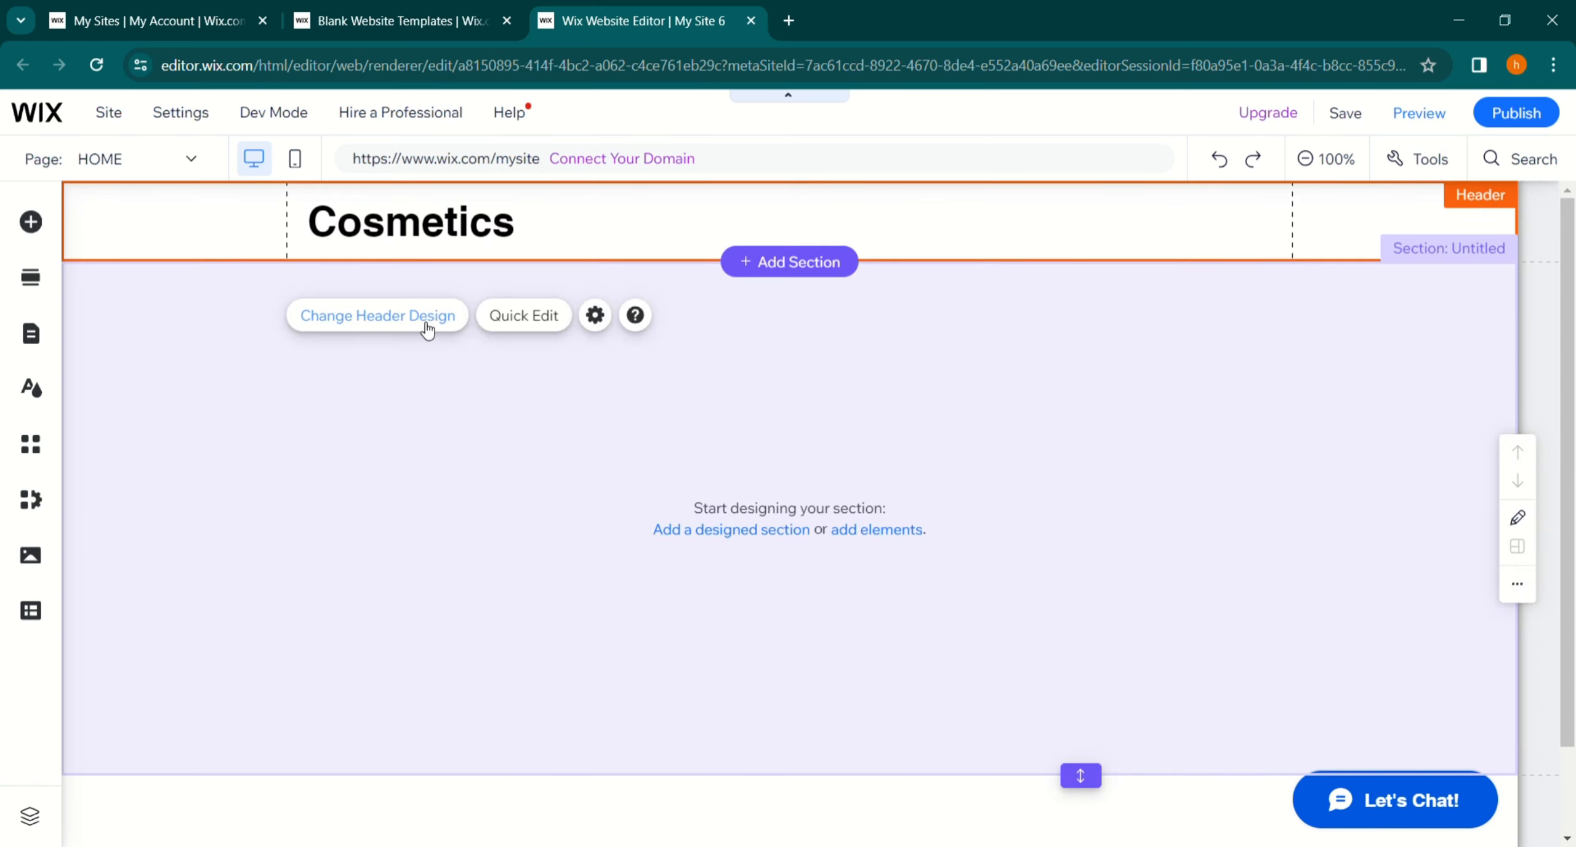
{"action": "left_click", "coordinate": [427, 331]}
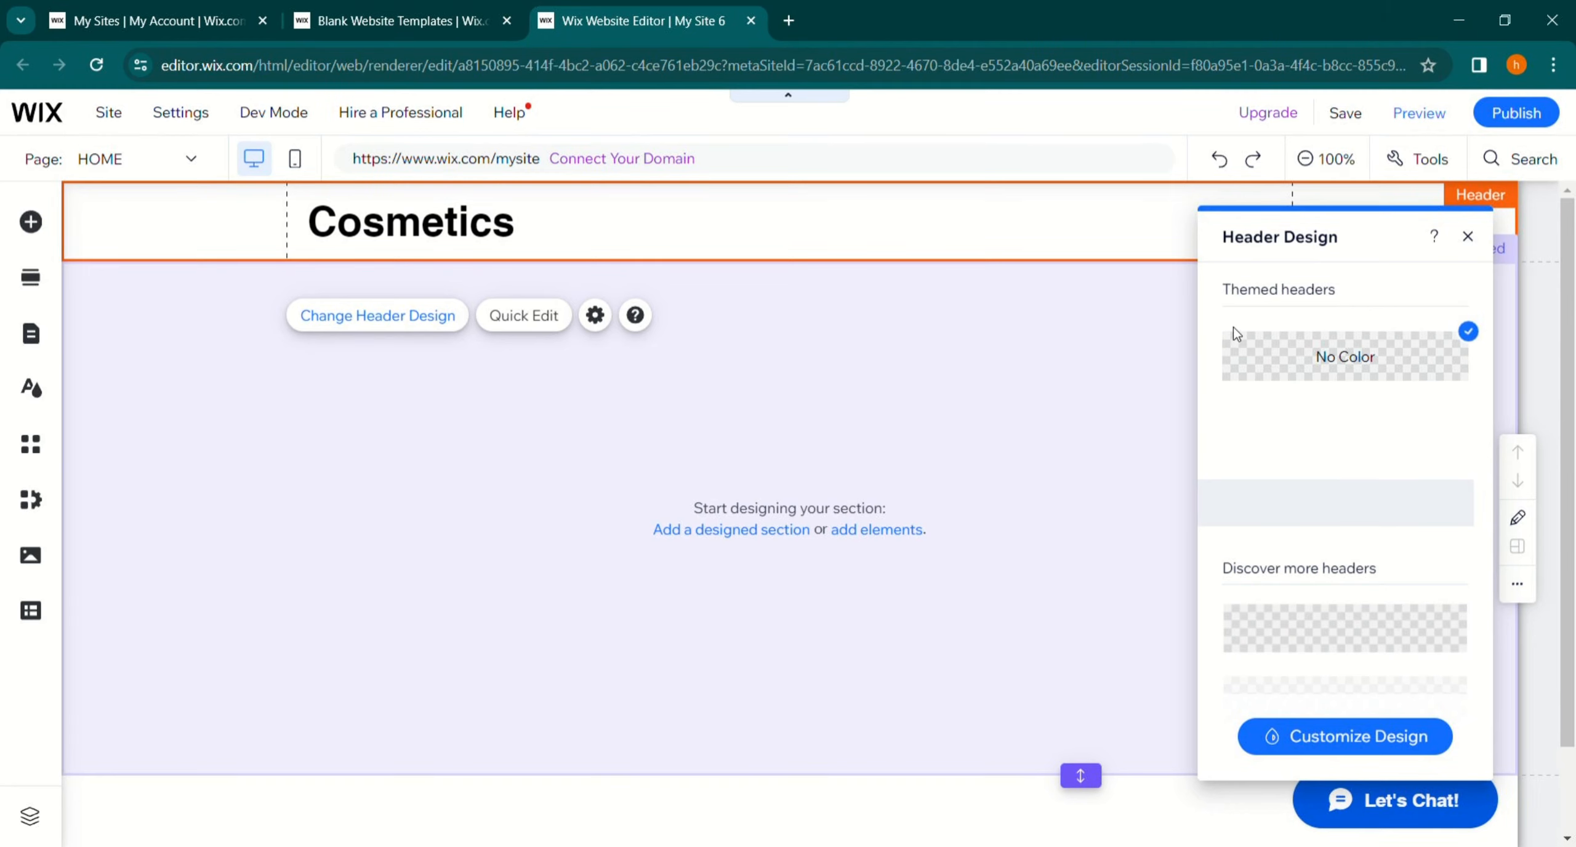
{"action": "left_click", "coordinate": [674, 356]}
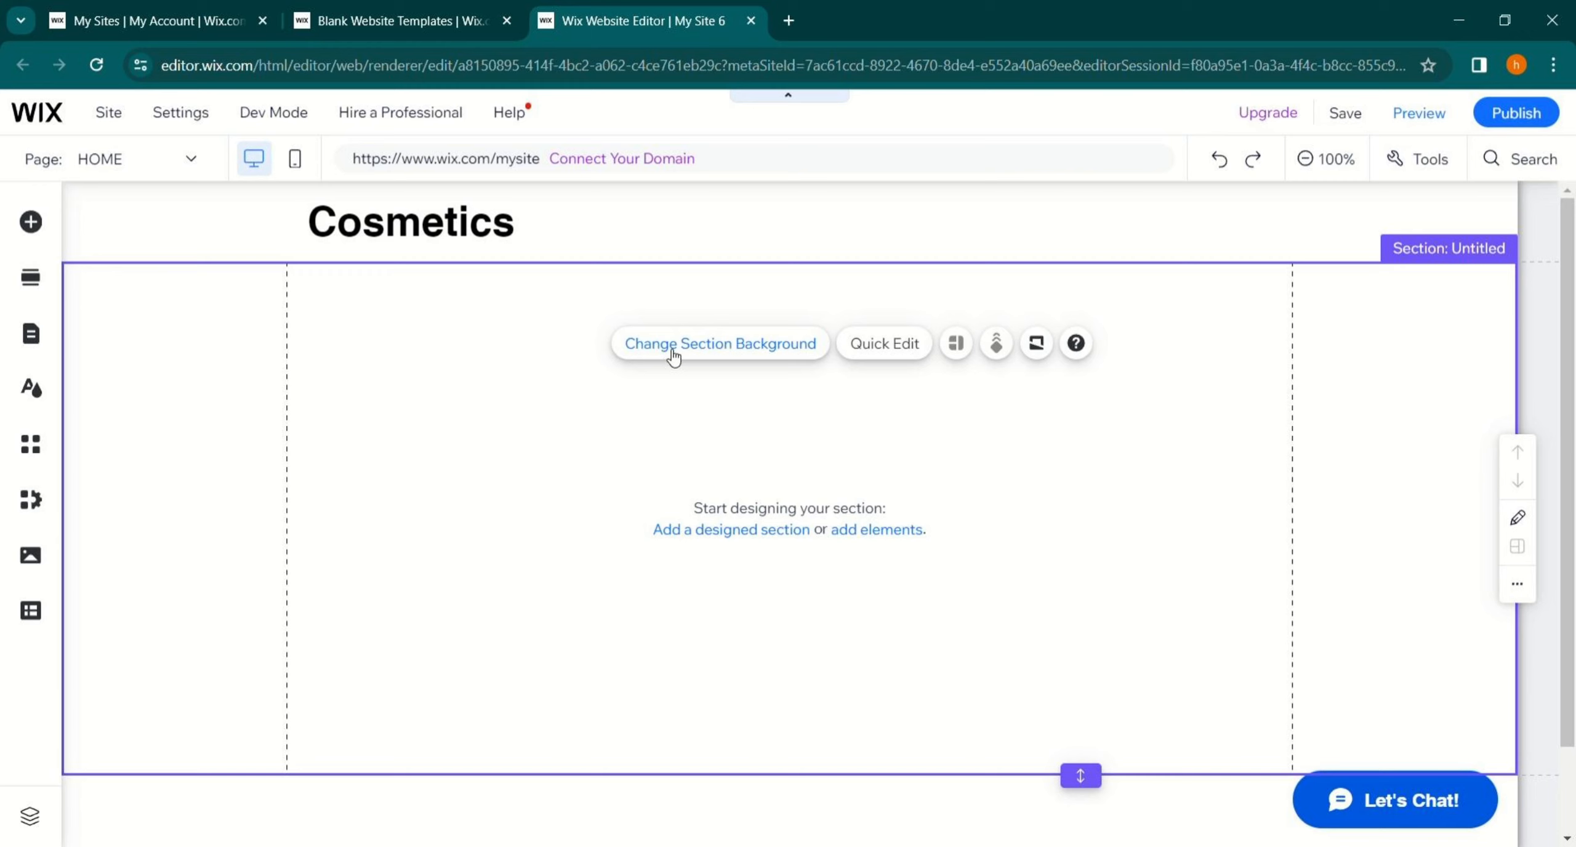
- Search the background images for cosmetics and set the Cosmetic Container image as the section background
{"action": "left_click", "coordinate": [675, 356]}
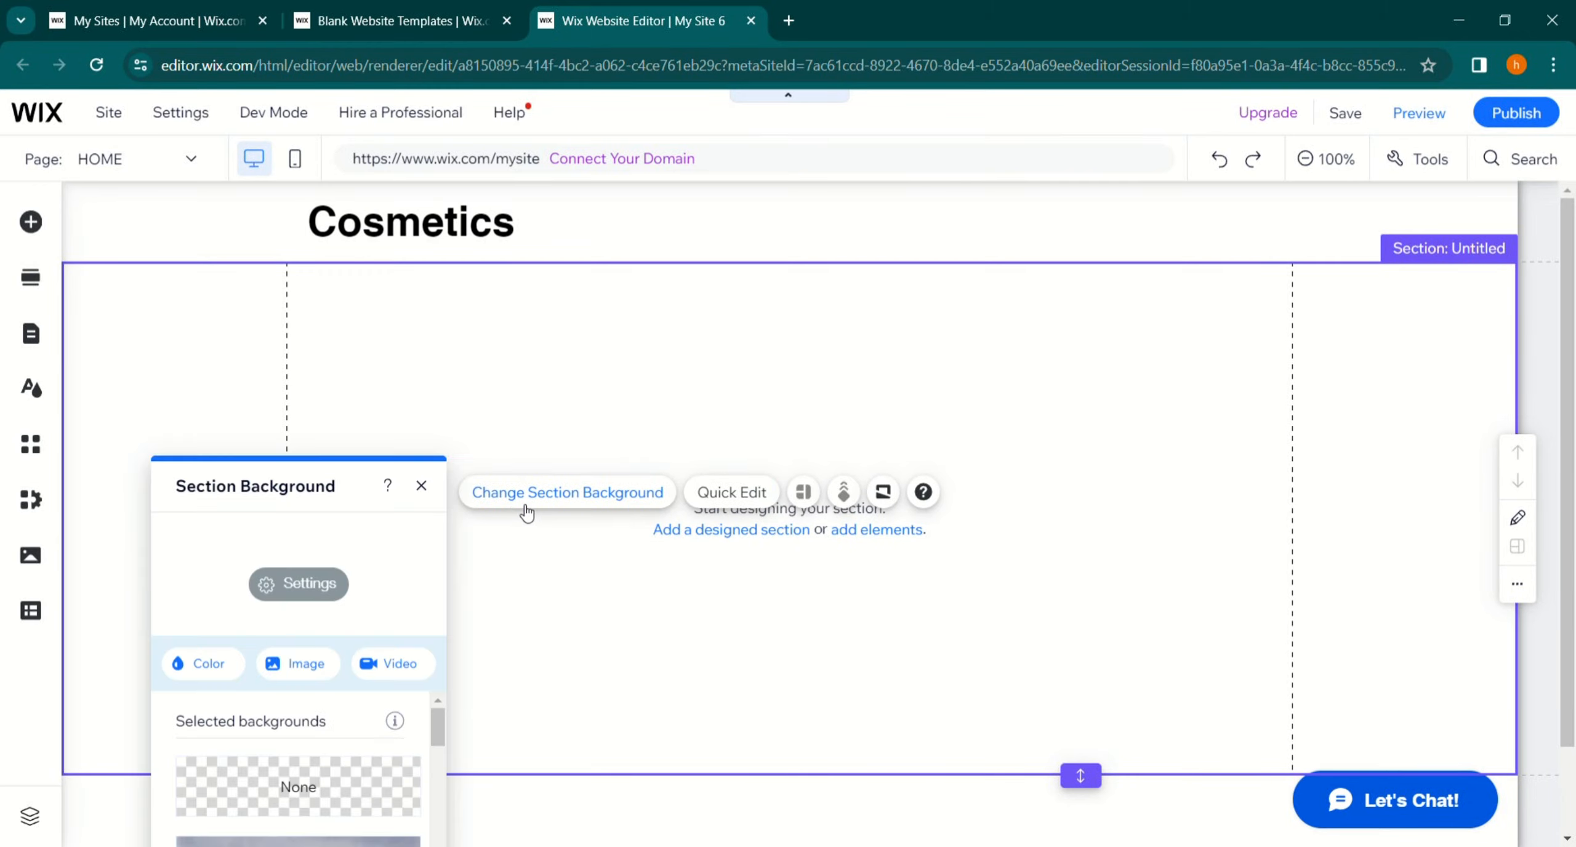
{"action": "left_click", "coordinate": [318, 673]}
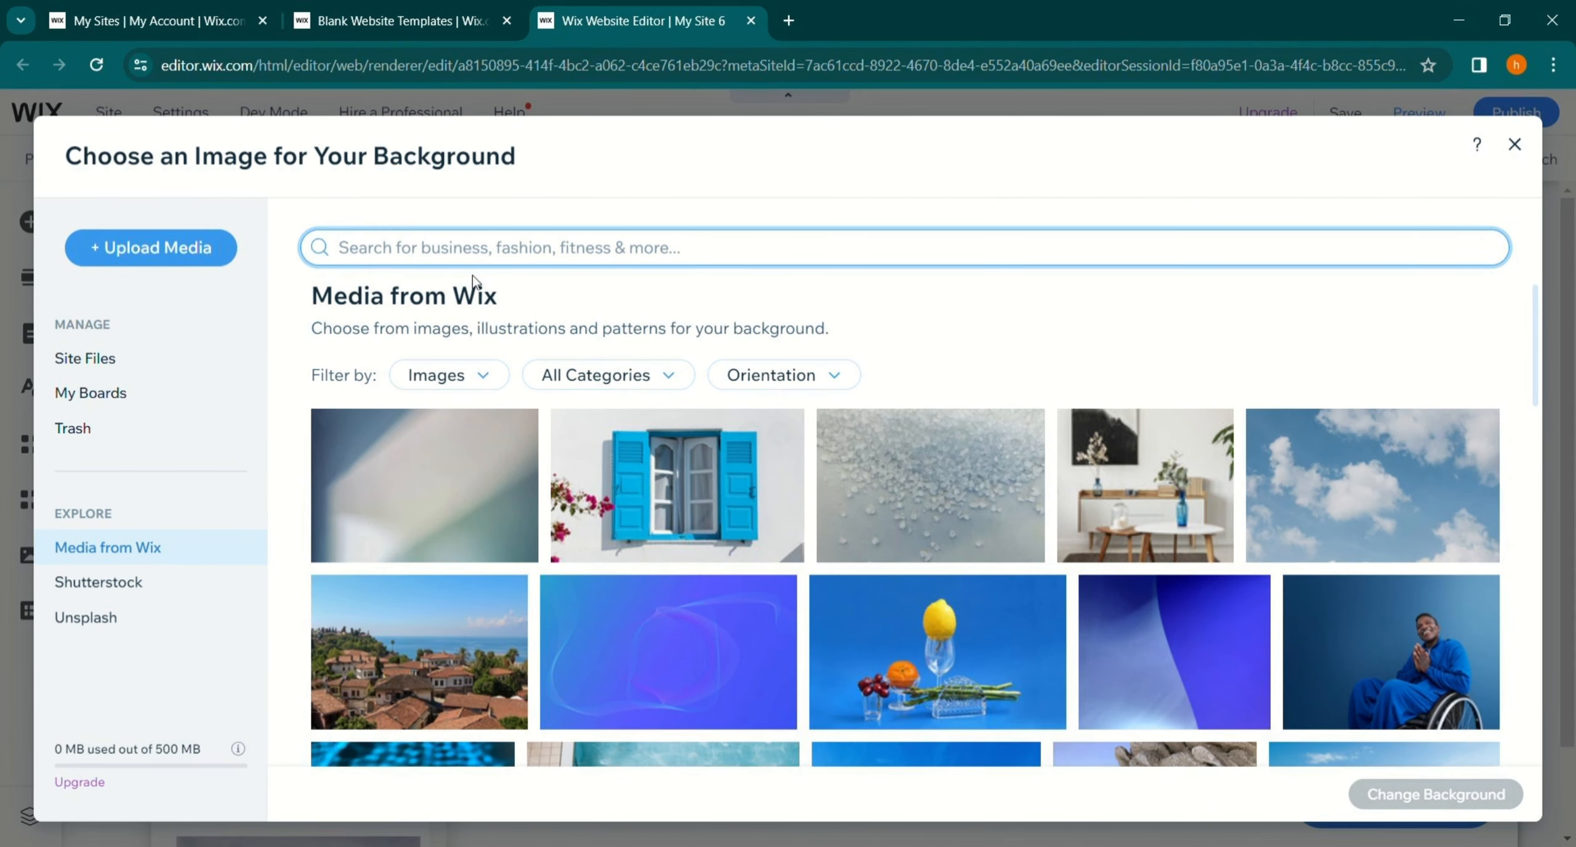
{"action": "type", "text": "cosmetics"}
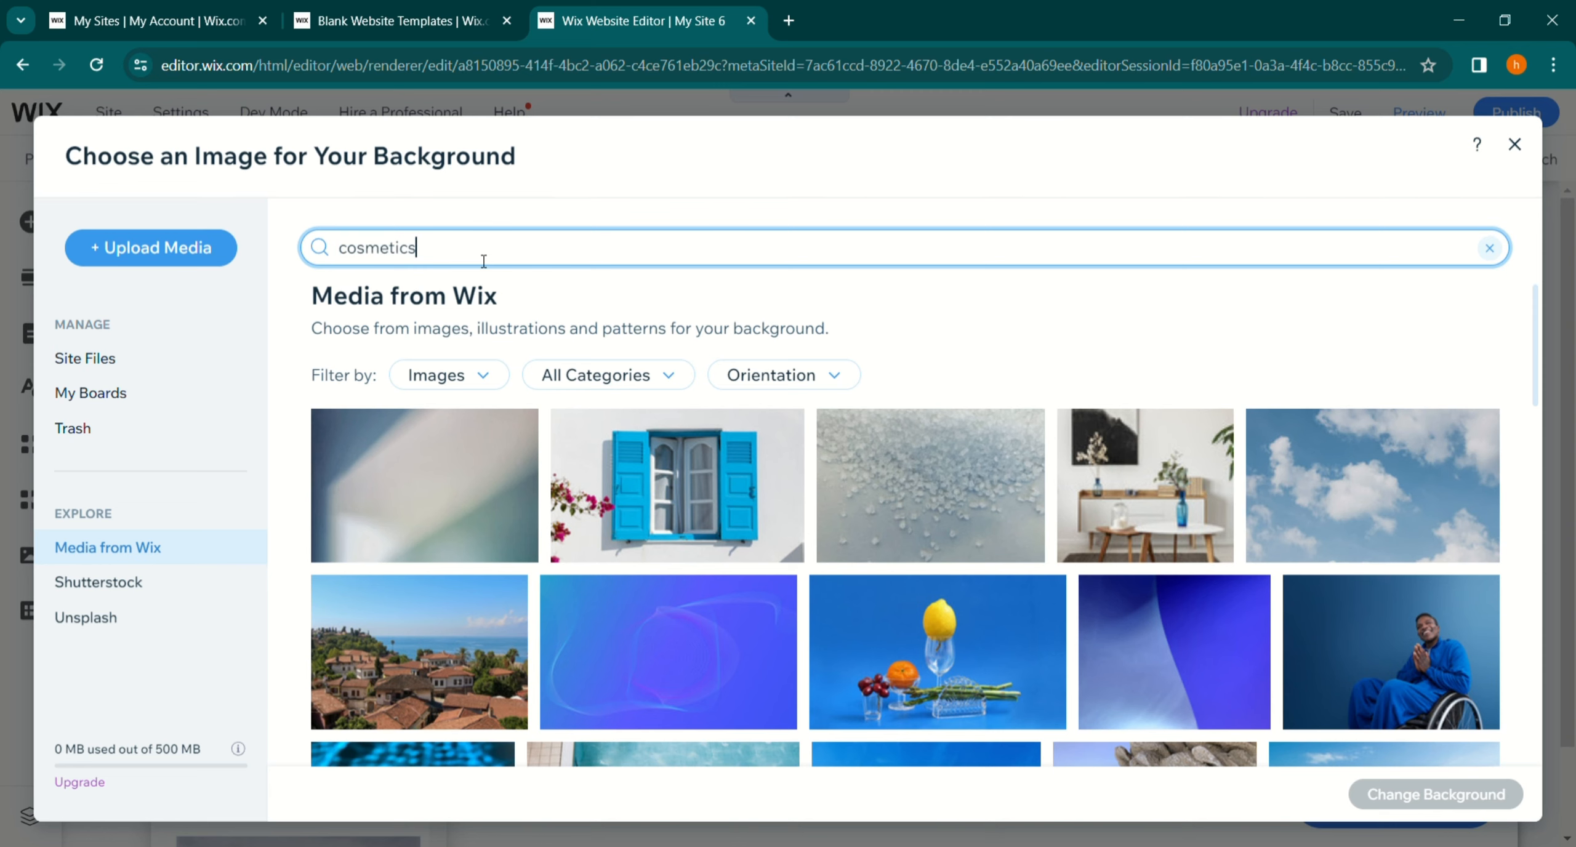
{"action": "key", "text": "Return"}
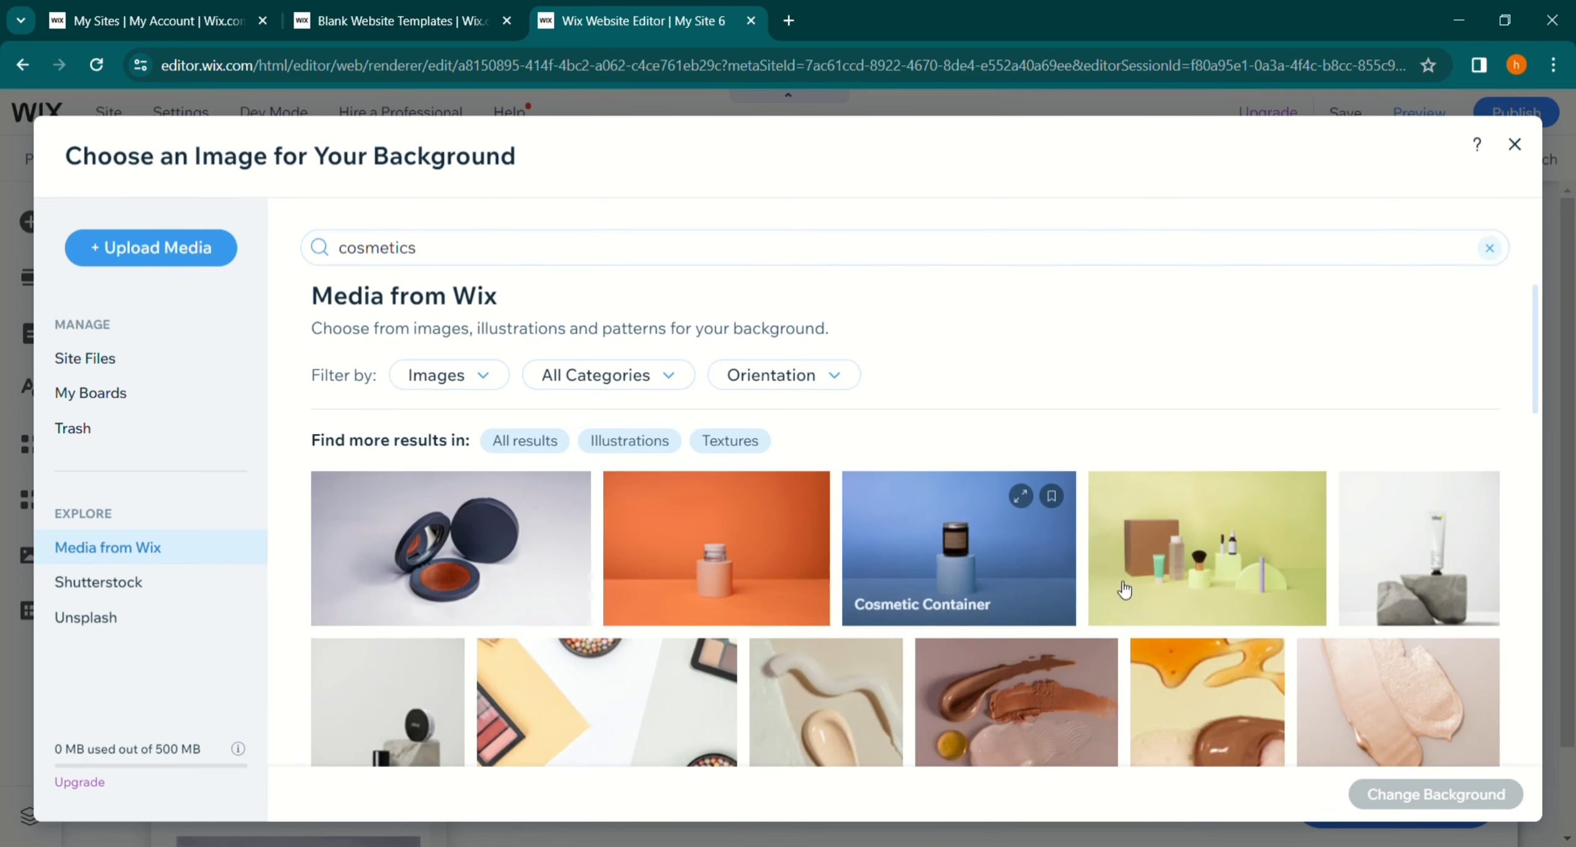
{"action": "double_click", "coordinate": [681, 522]}
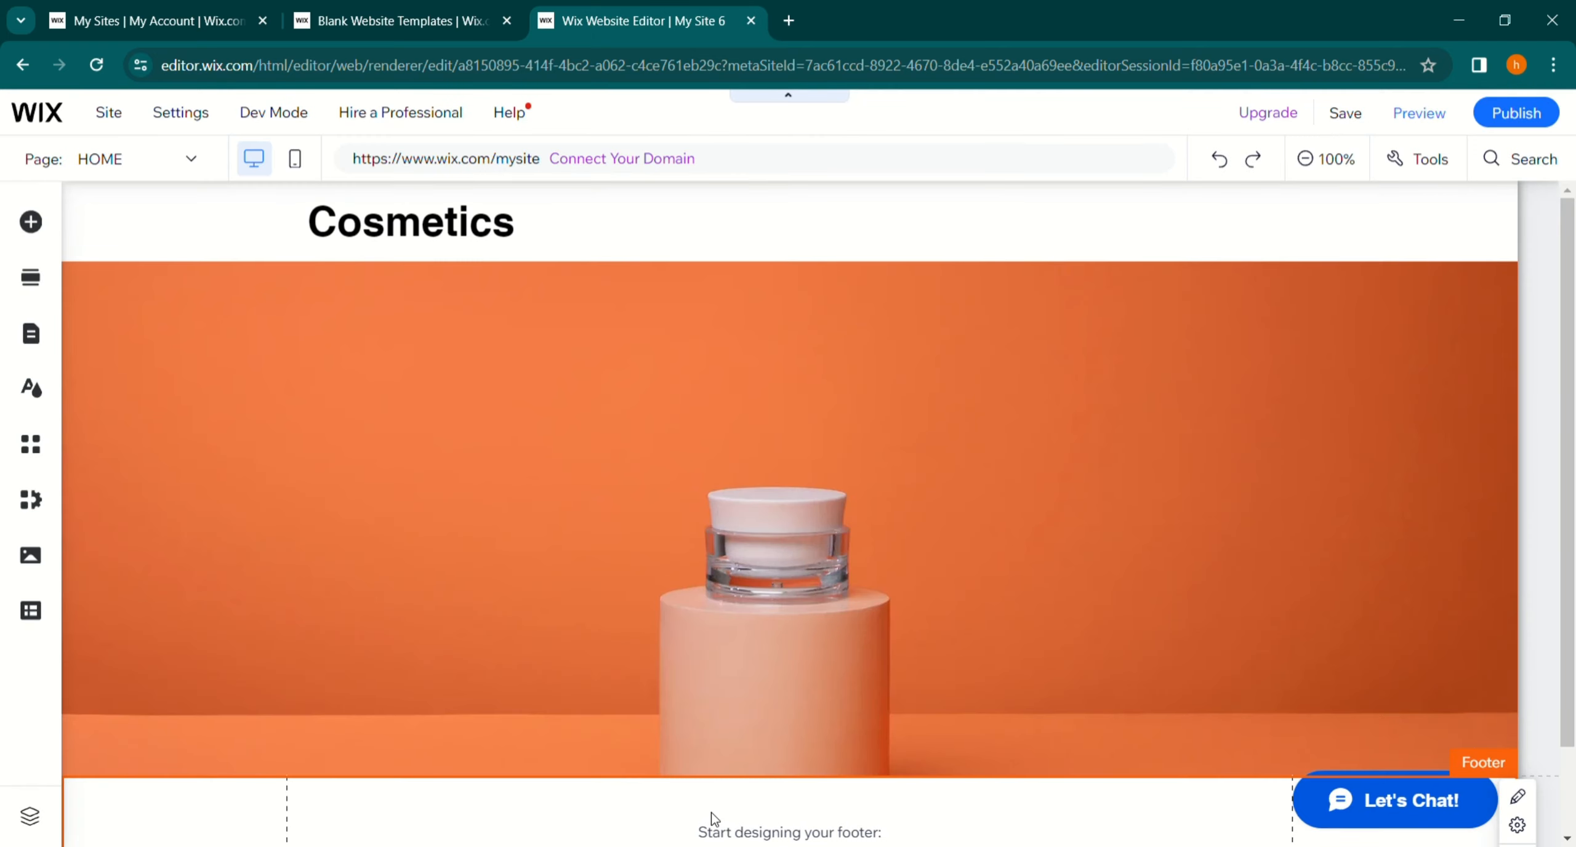
- Add a classic white strip near the top of the orange section
{"action": "left_click", "coordinate": [31, 223]}
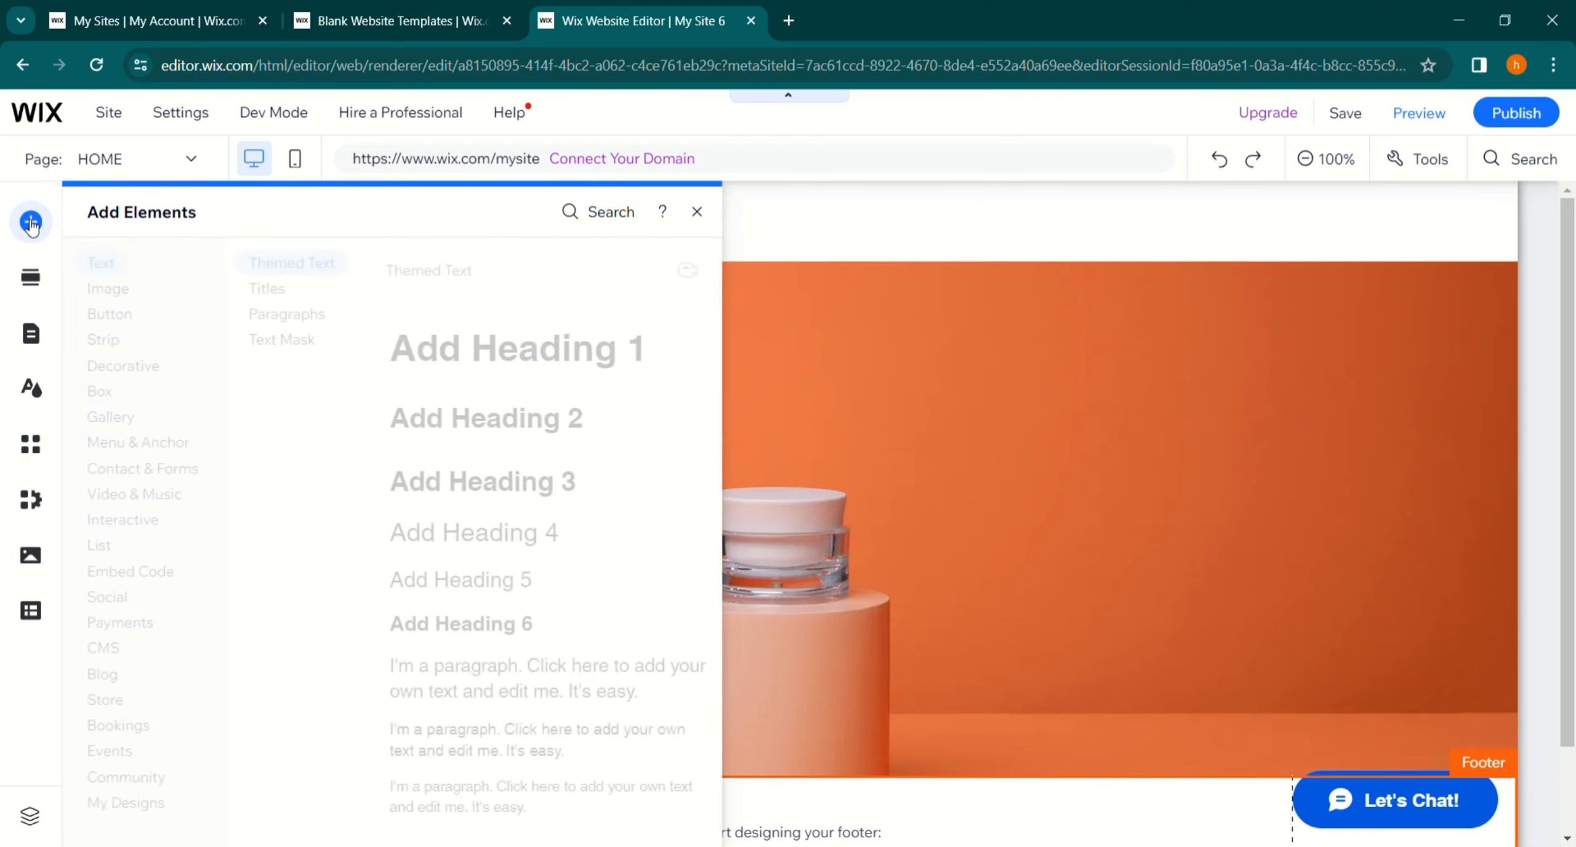
{"action": "left_click", "coordinate": [130, 340]}
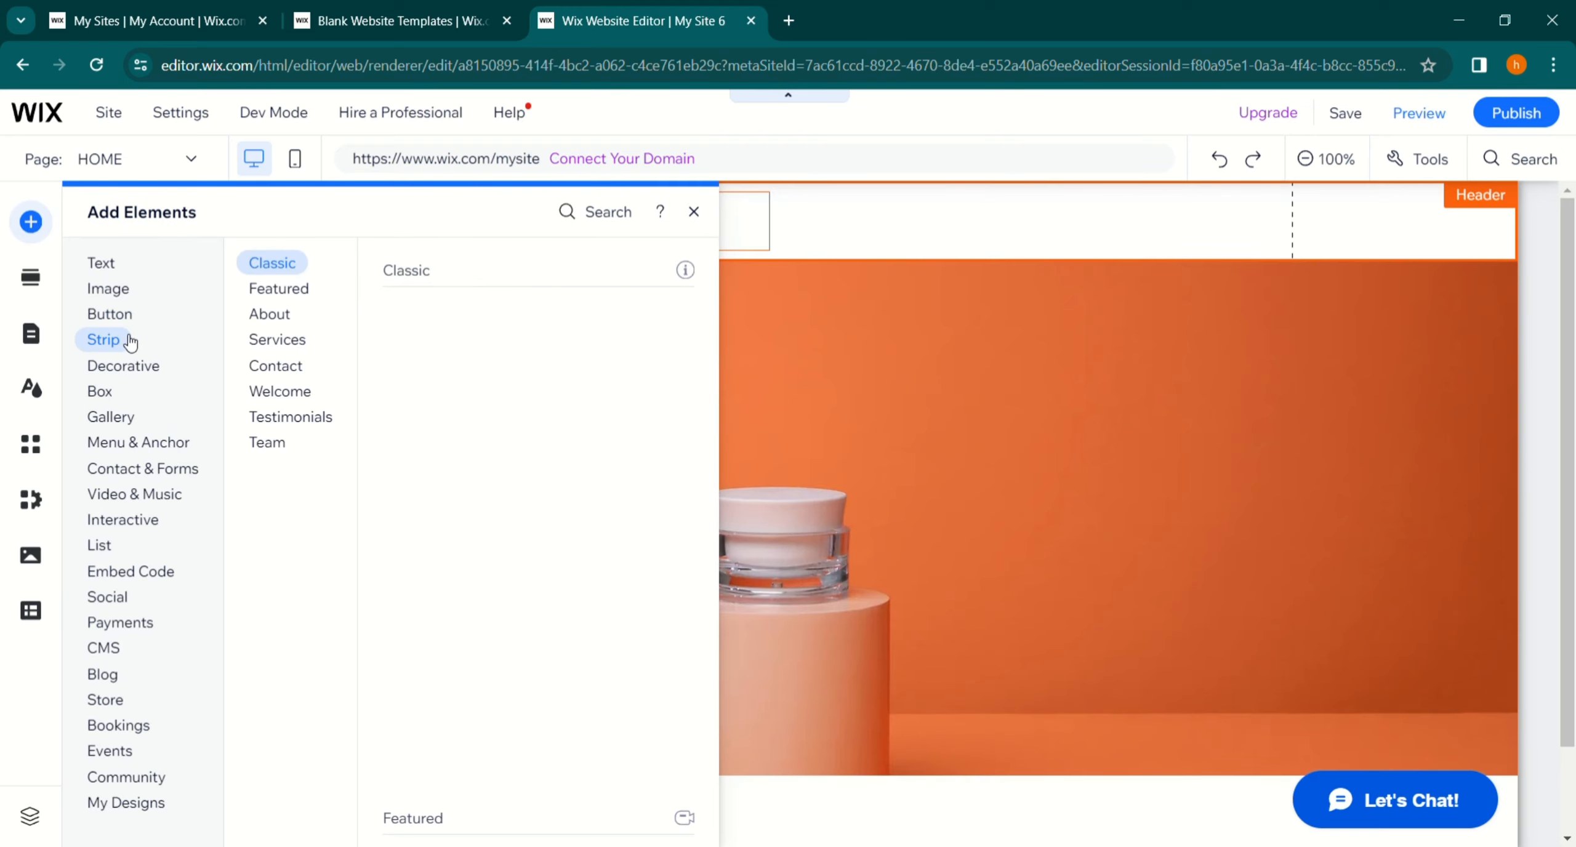
{"action": "left_click_drag", "start_coordinate": [493, 457], "coordinate": [447, 318]}
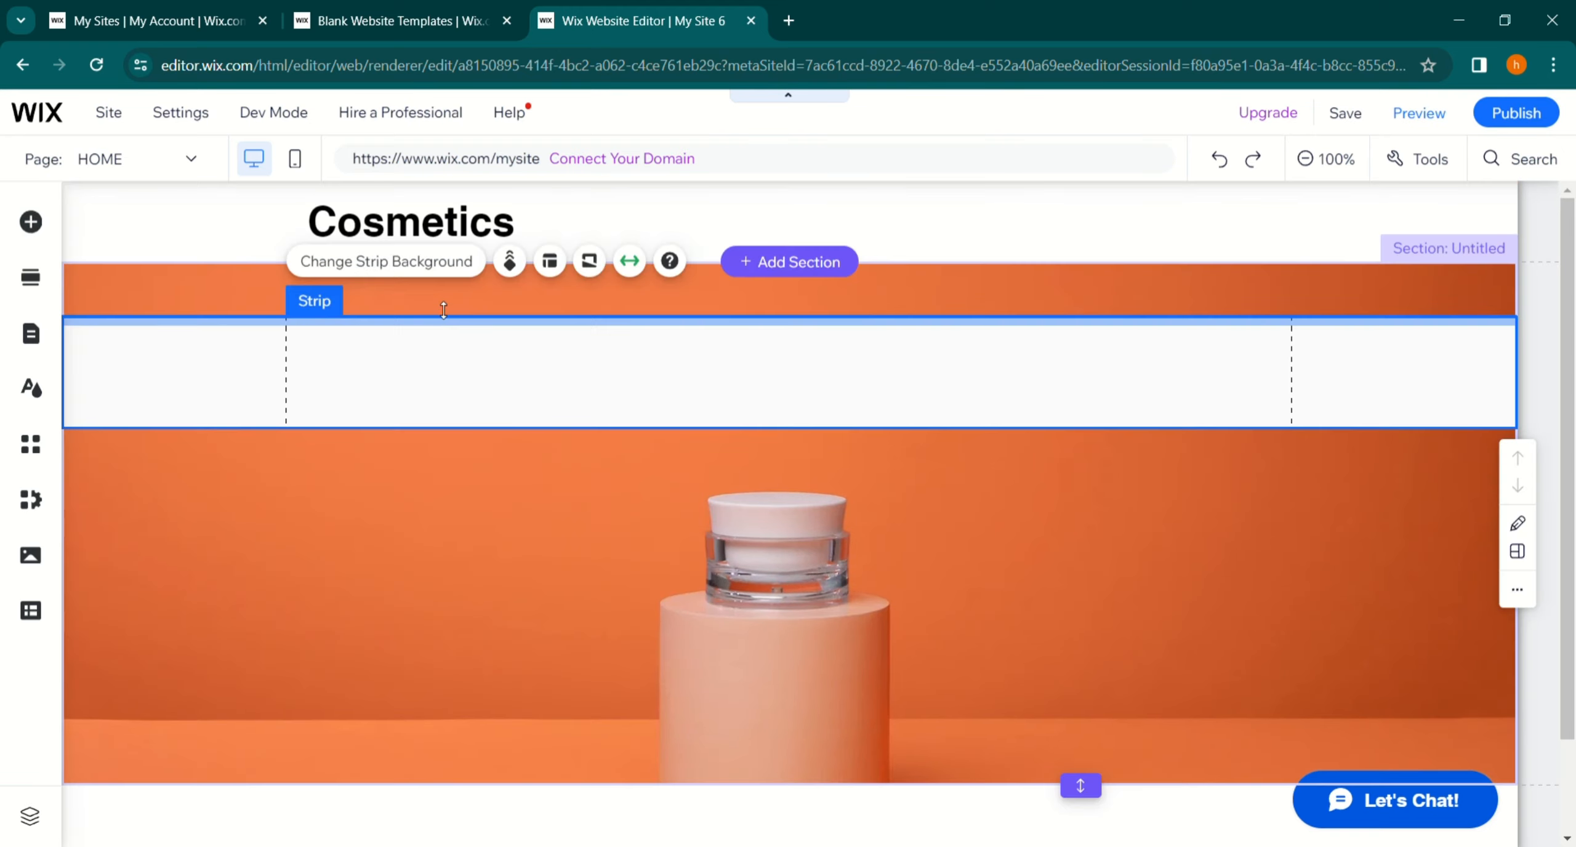
- Set the strip's background color opacity to 79%
{"action": "left_click", "coordinate": [428, 271]}
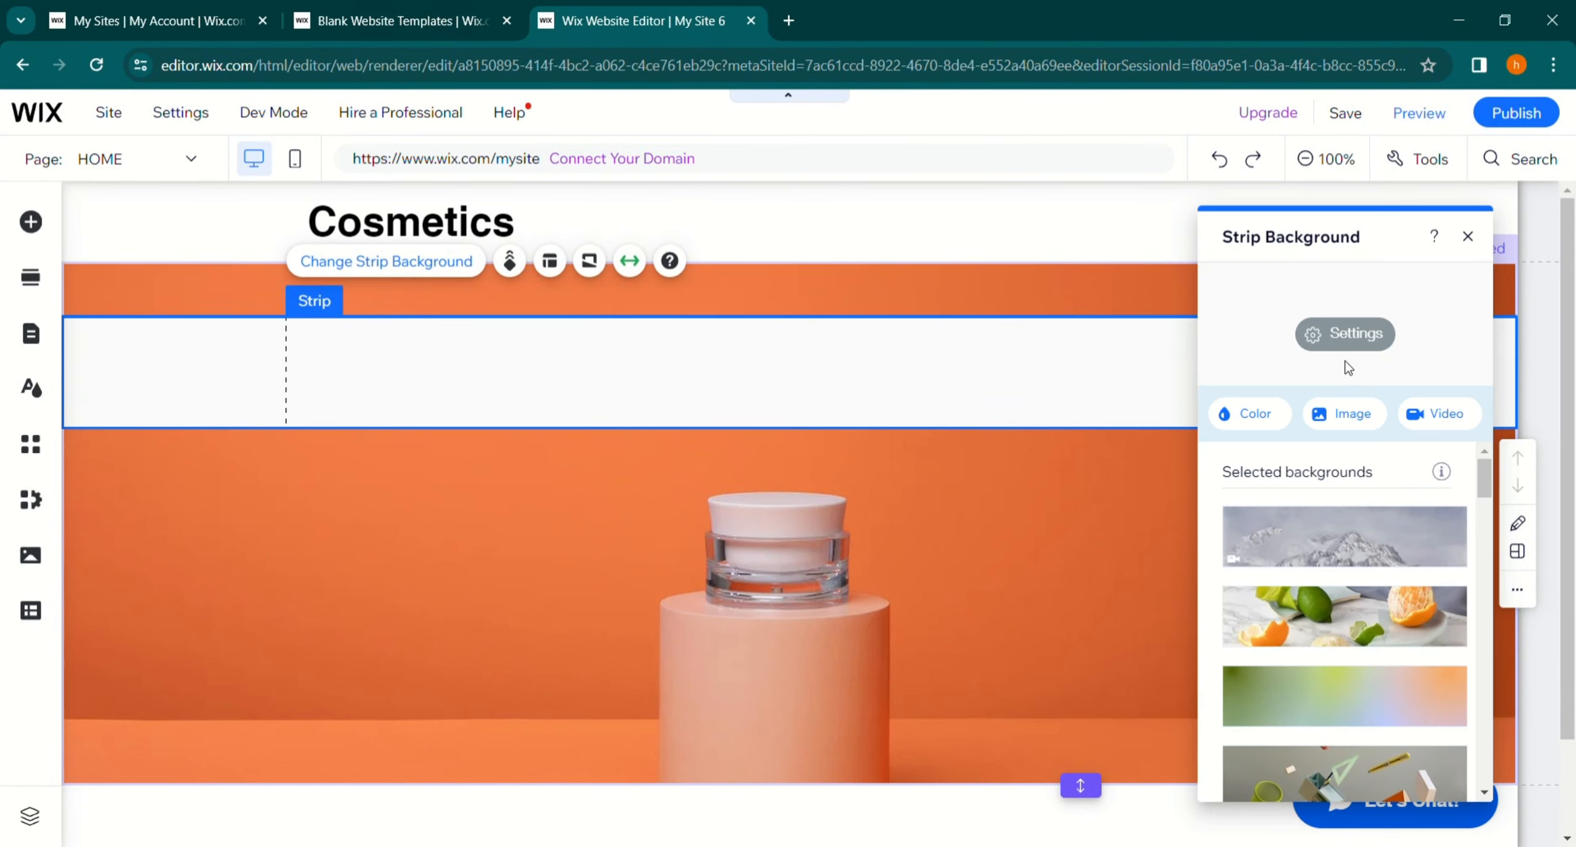
{"action": "left_click", "coordinate": [1324, 338]}
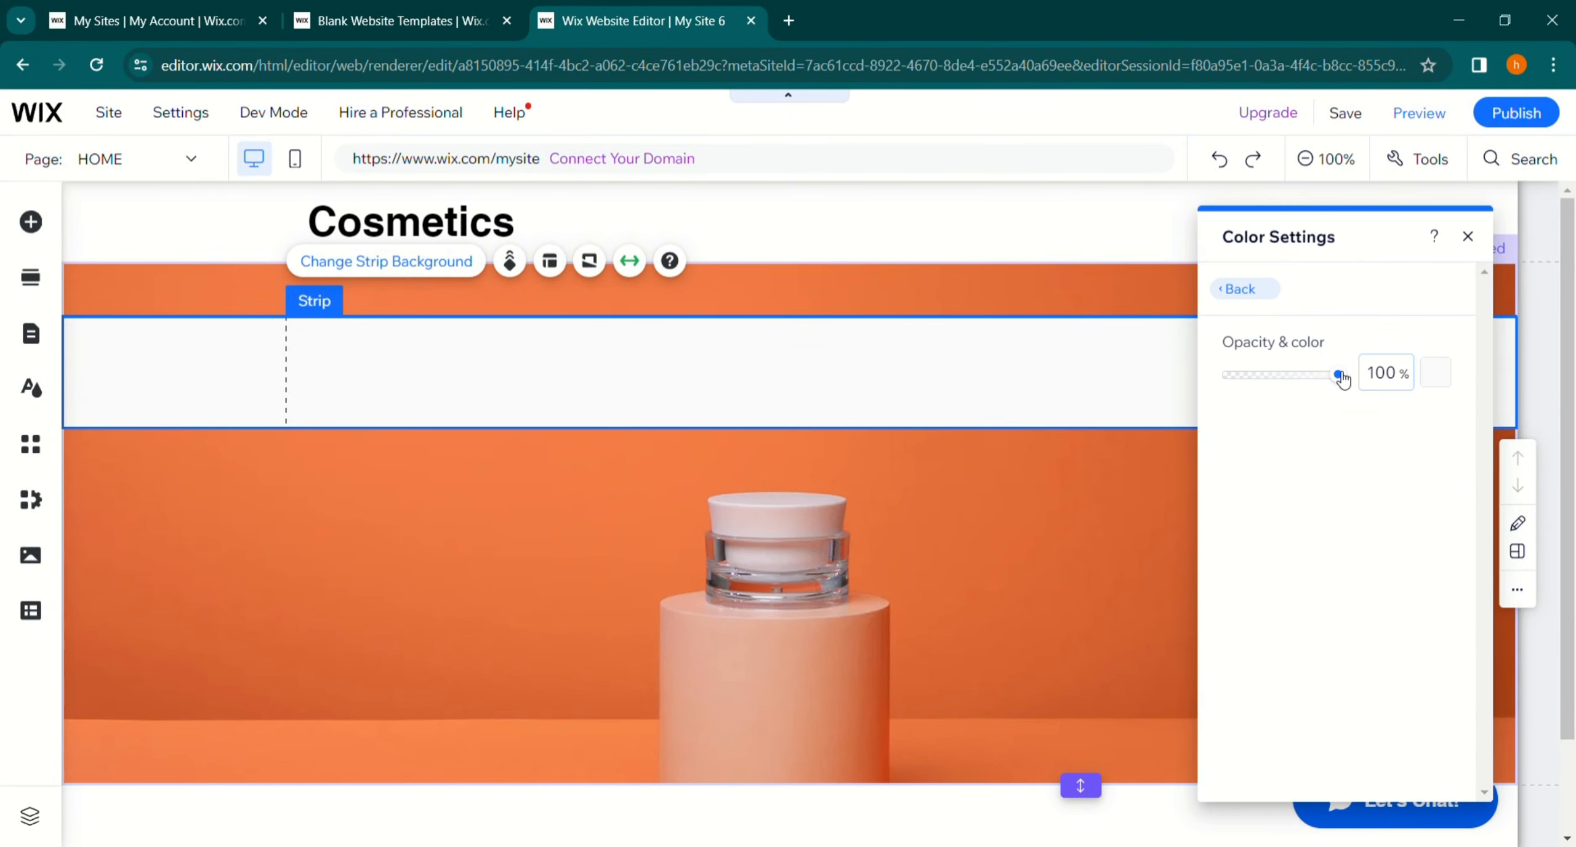
{"action": "left_click_drag", "start_coordinate": [1342, 378], "coordinate": [1328, 387]}
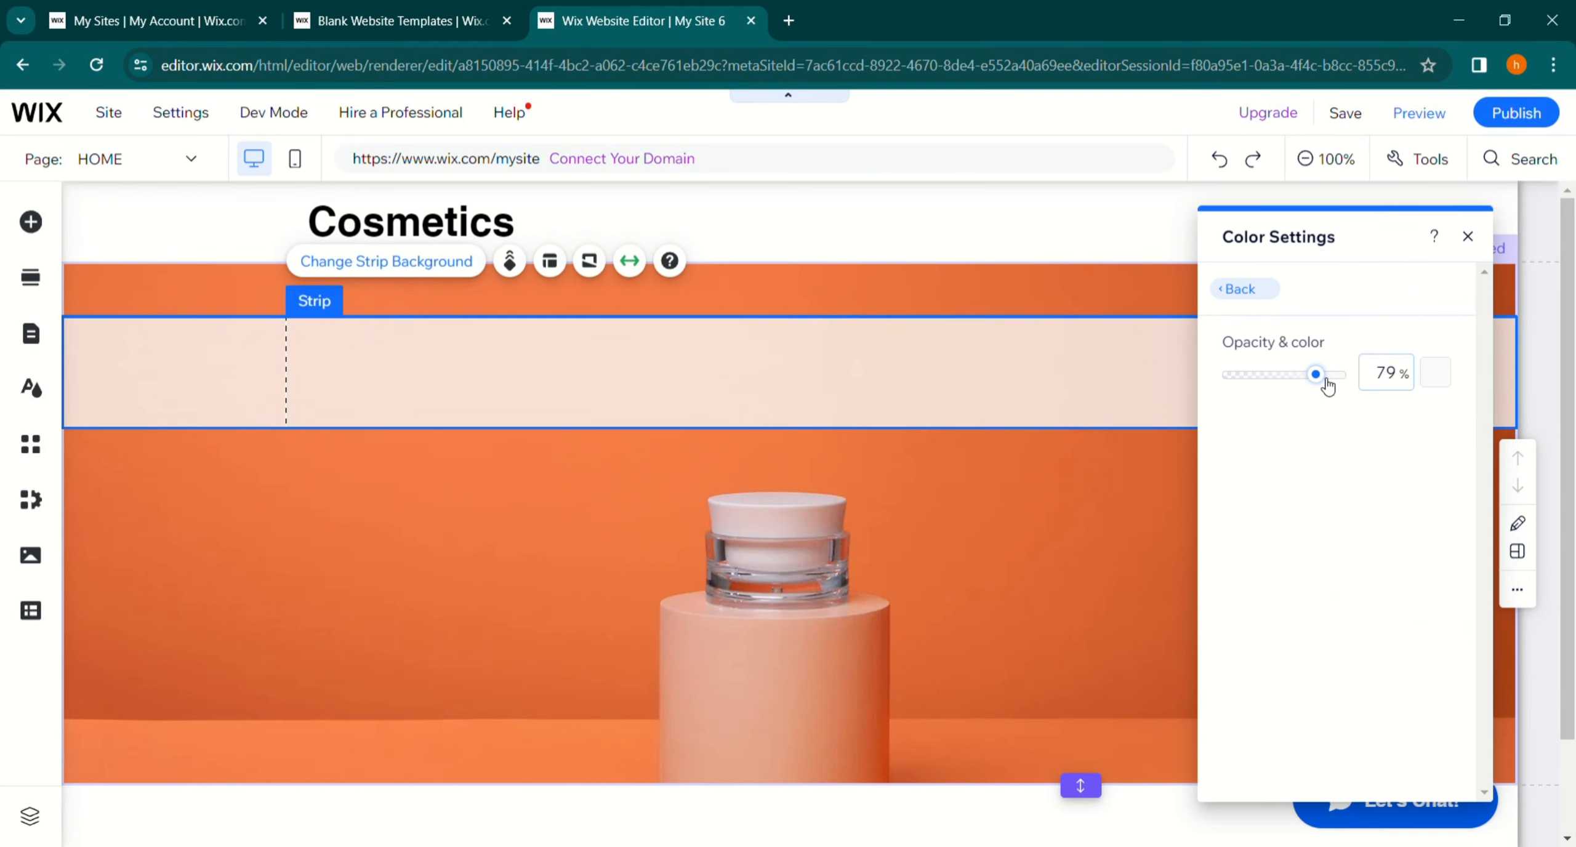
{"action": "left_click", "coordinate": [1056, 558]}
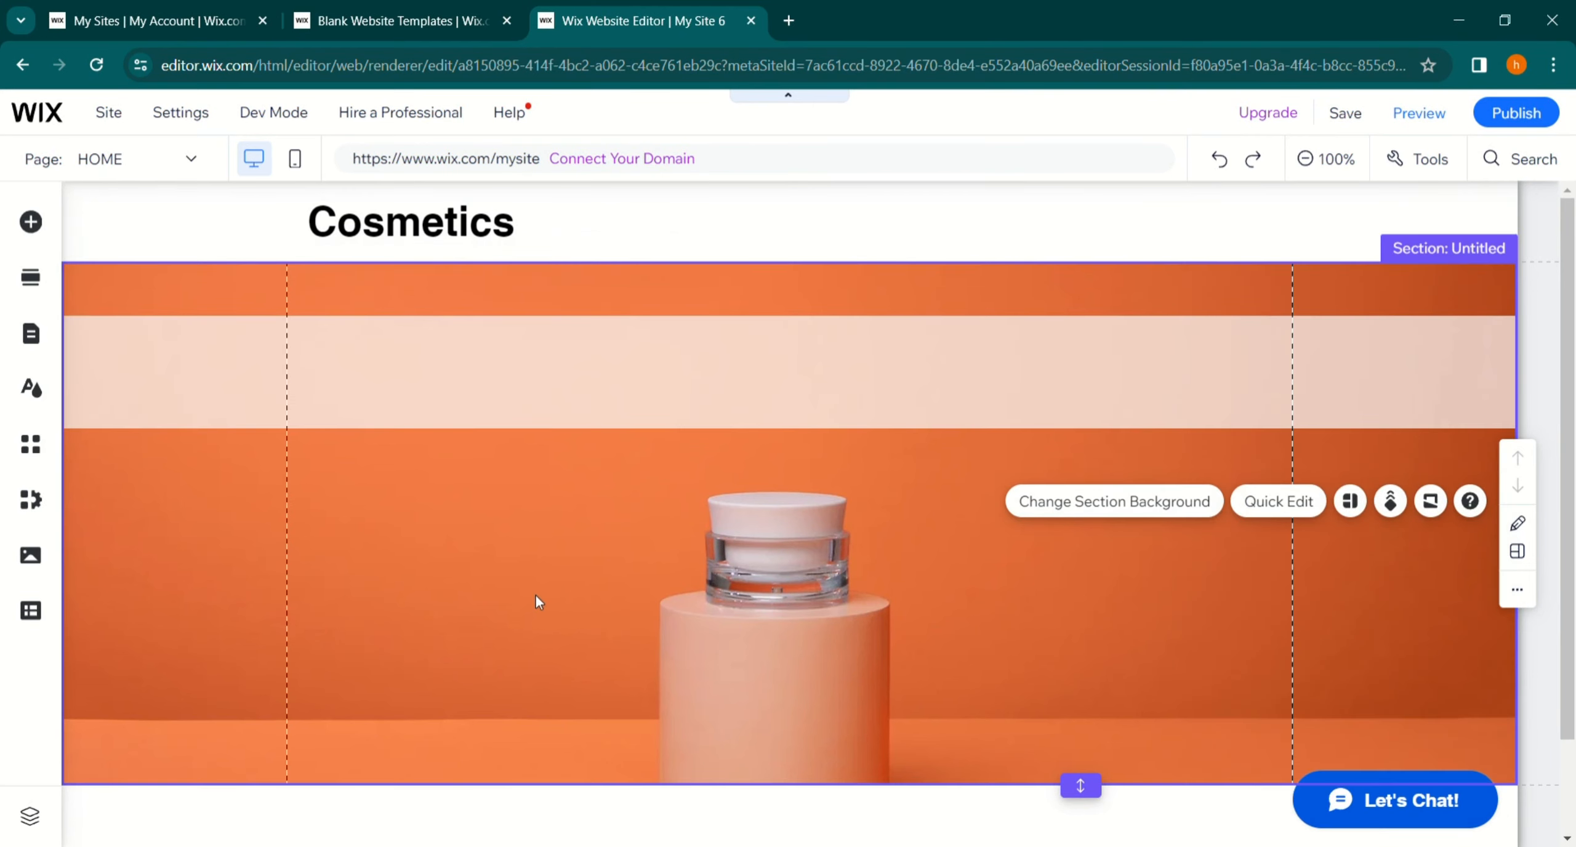
- Add a Caps Title text element and place it inside the strip
{"action": "left_click", "coordinate": [38, 233]}
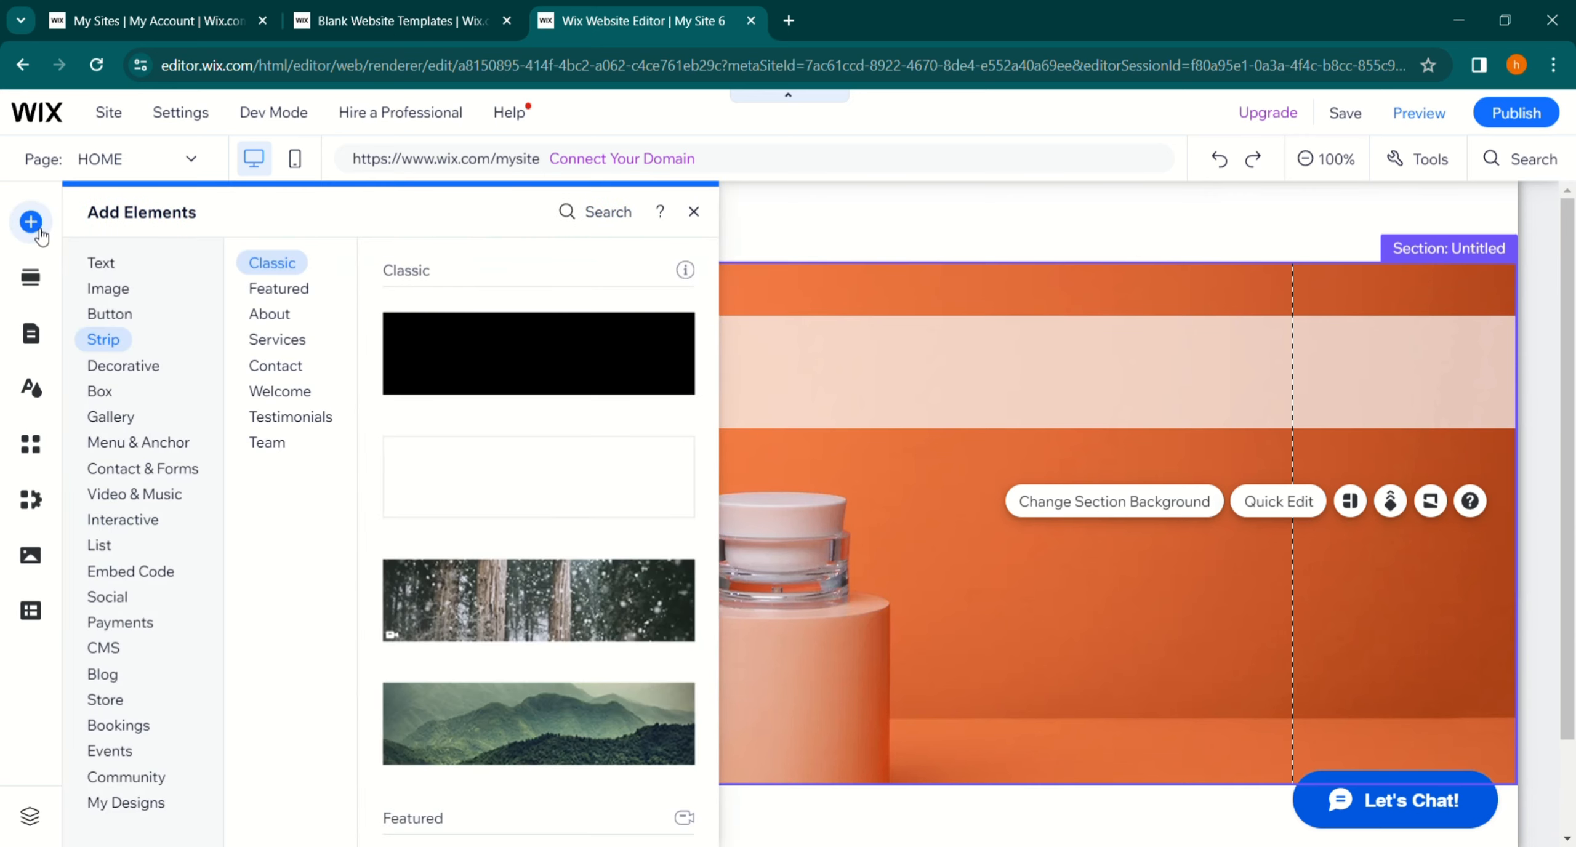
{"action": "left_click", "coordinate": [106, 267]}
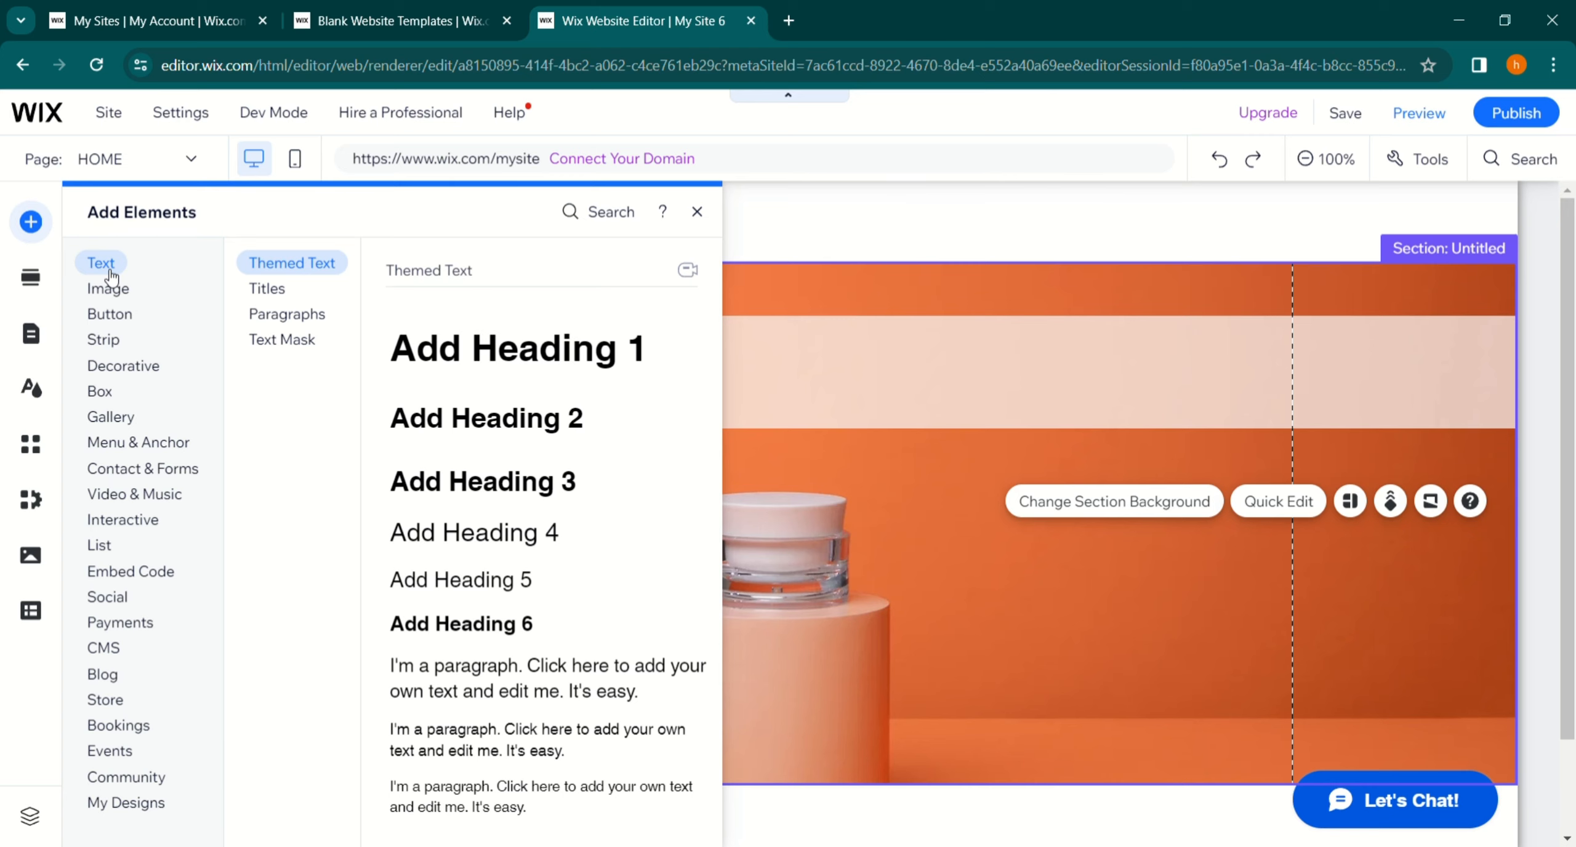
{"action": "left_click", "coordinate": [264, 295]}
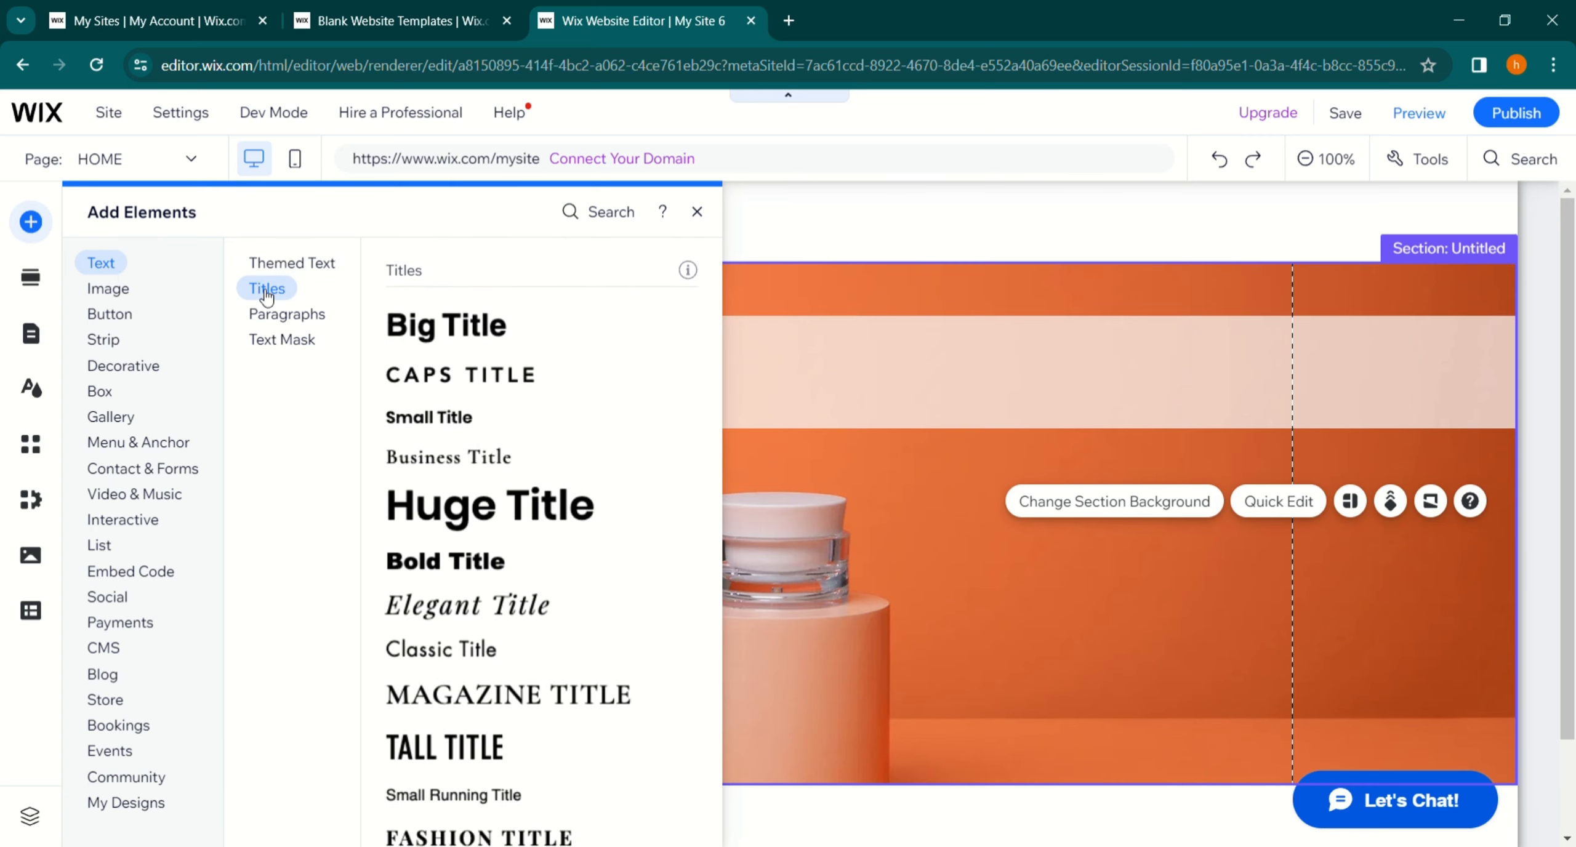
{"action": "left_click", "coordinate": [432, 378]}
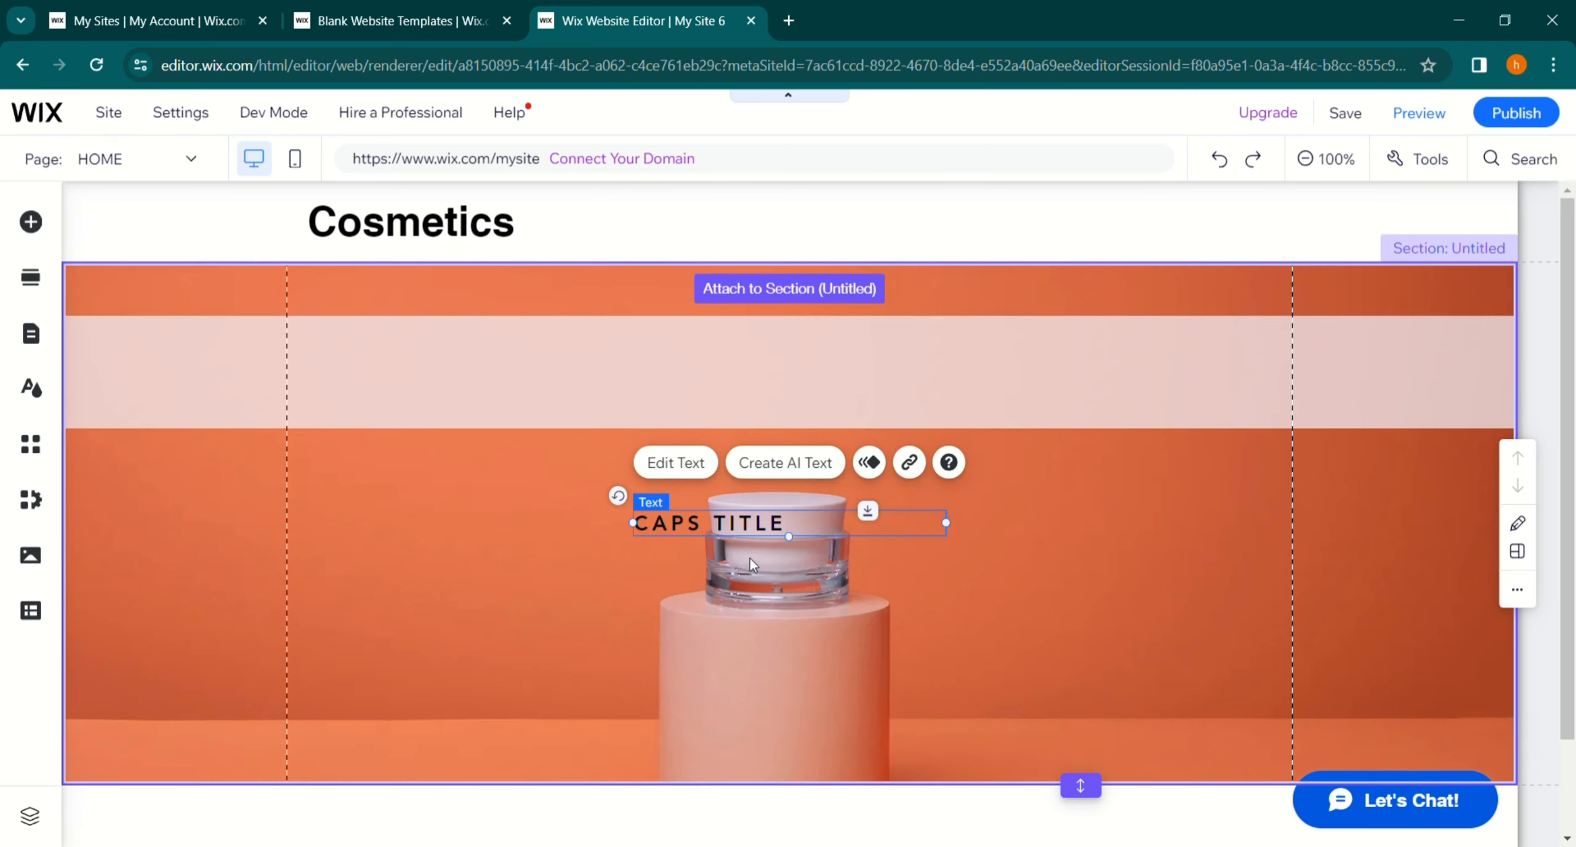
{"action": "left_click_drag", "start_coordinate": [688, 495], "coordinate": [517, 380]}
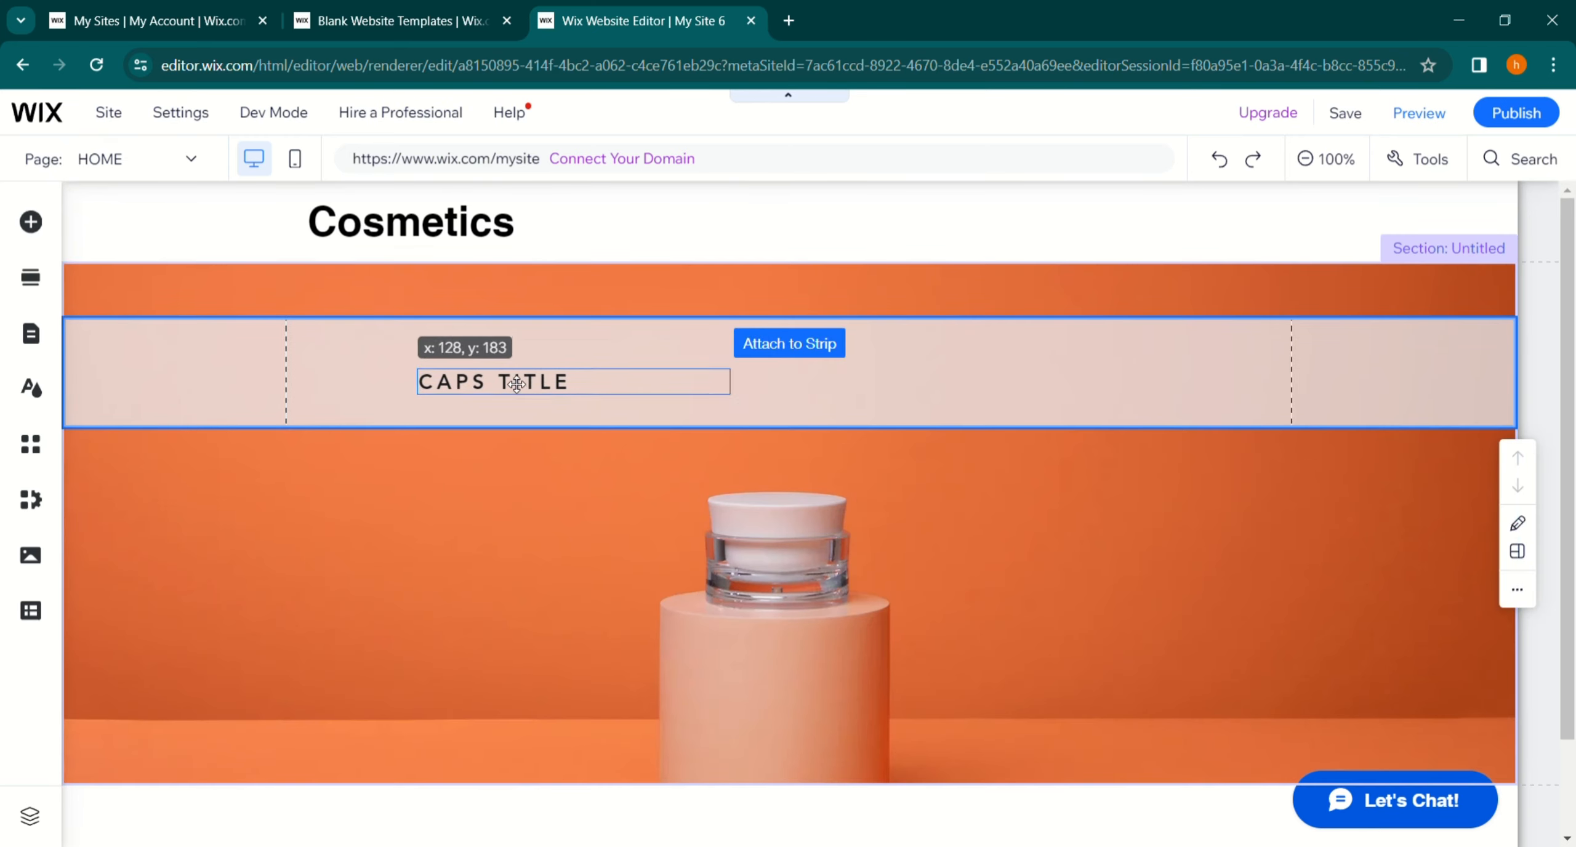
- Change the title's text to Our Products
{"action": "double_click", "coordinate": [679, 380]}
{"action": "type", "text": "Our P"}
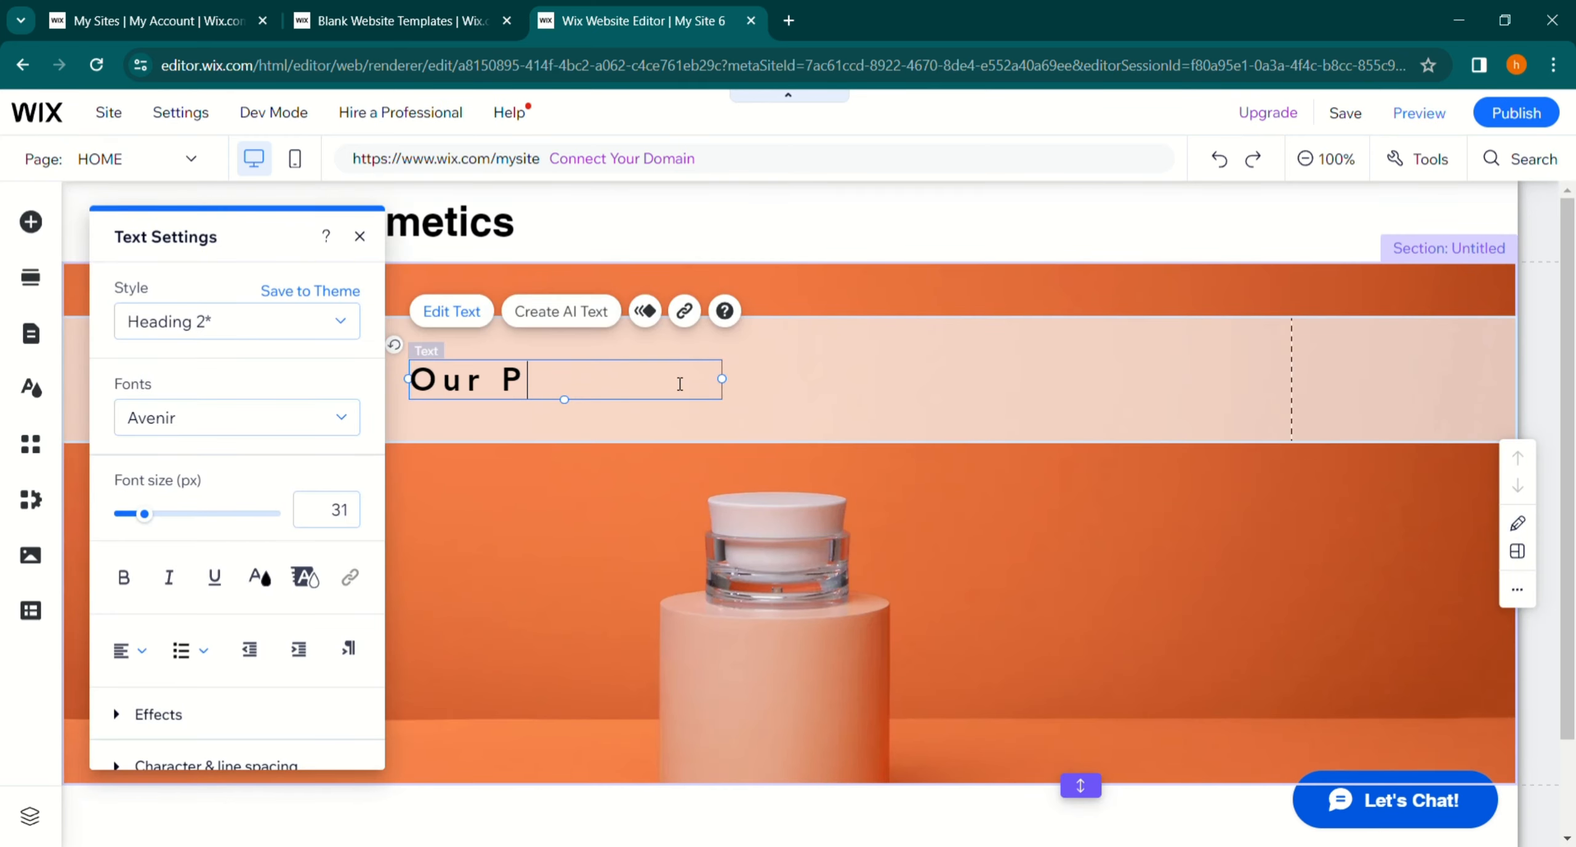
{"action": "type", "text": "roducts"}
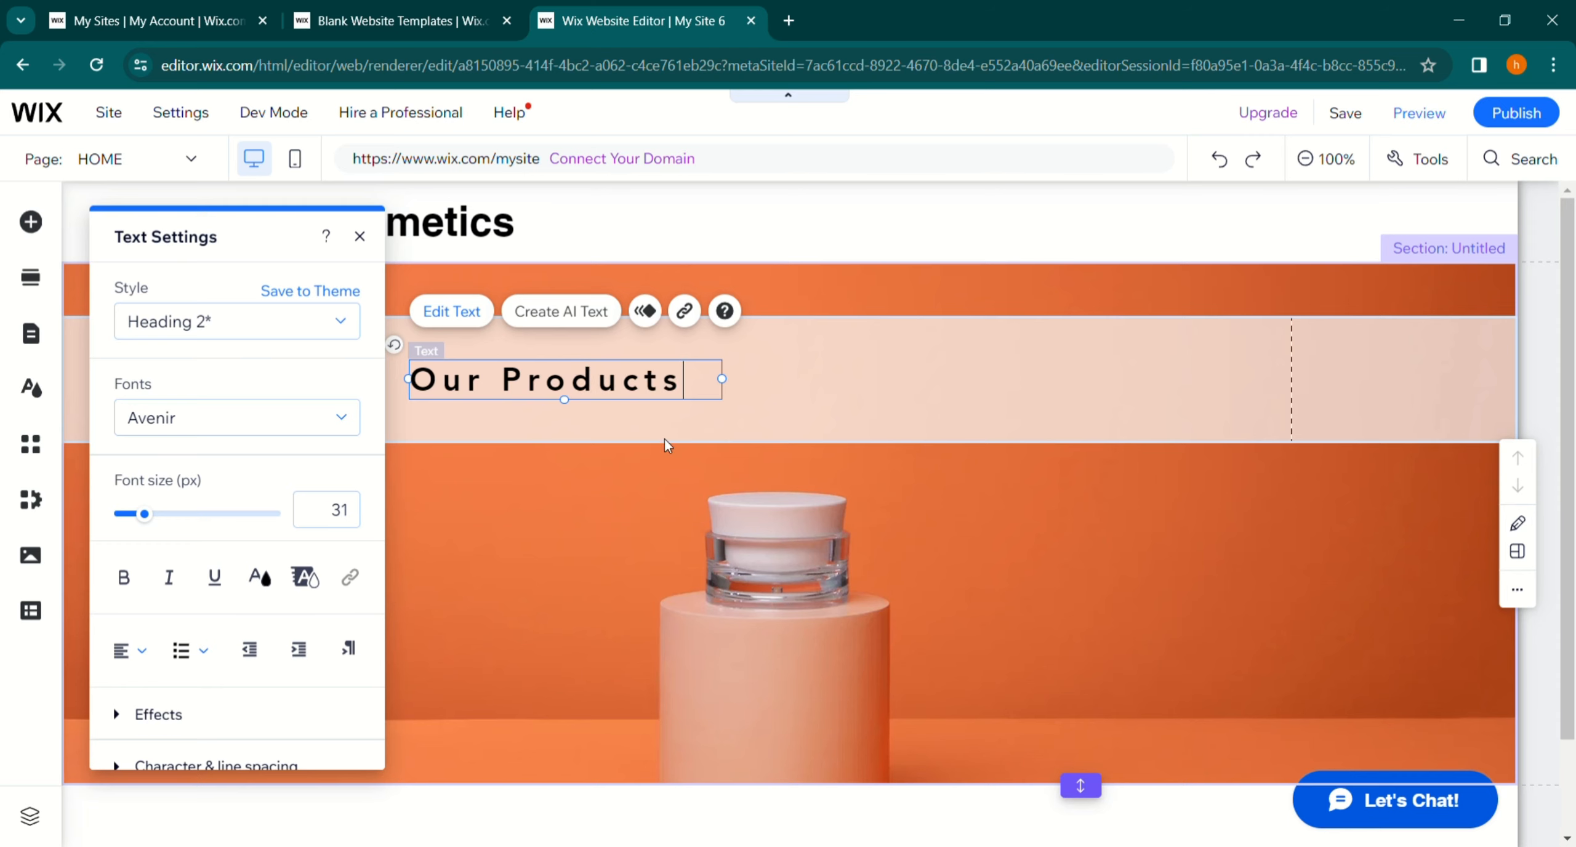
{"action": "left_click", "coordinate": [672, 520]}
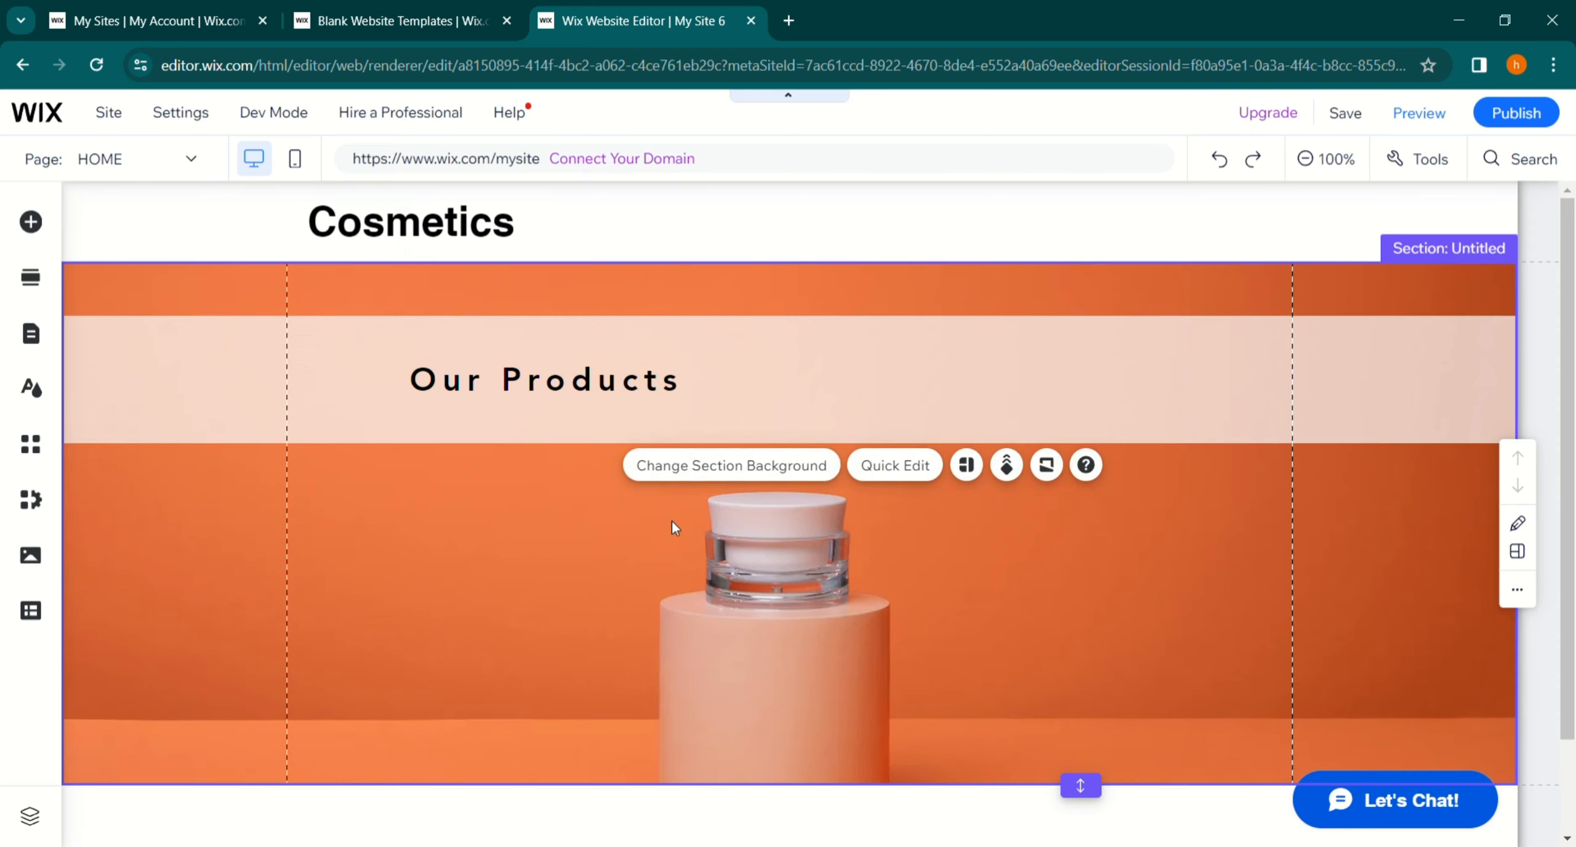
- Move the Our Products title further left within the strip
{"action": "left_click", "coordinate": [525, 385]}
{"action": "left_click_drag", "start_coordinate": [543, 386], "coordinate": [485, 386]}
{"action": "left_click", "coordinate": [463, 521]}
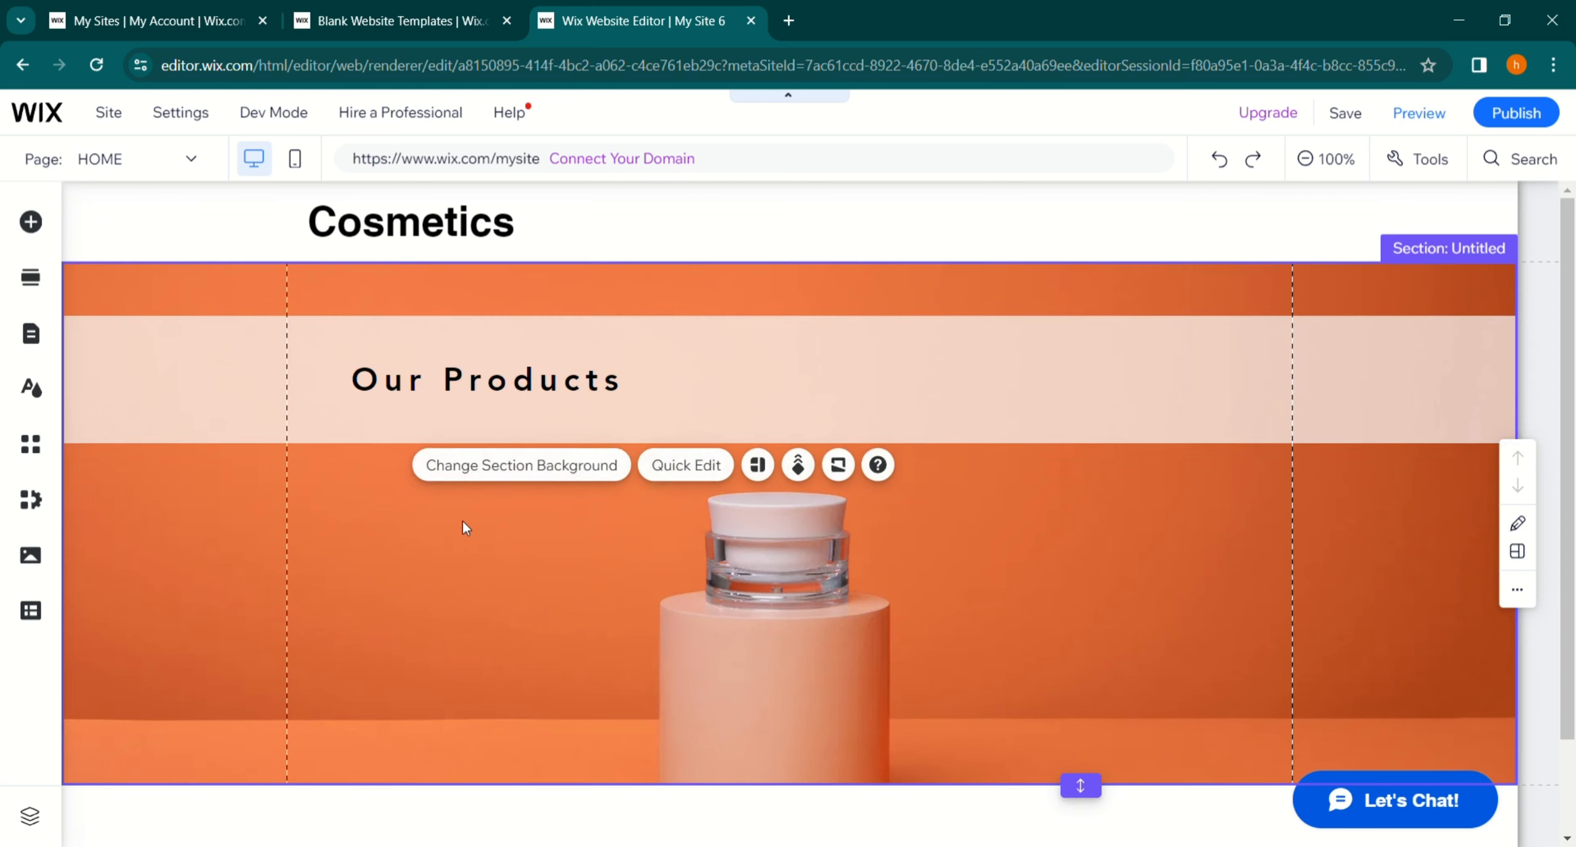
- Reduce the strip's height and nudge the Our Products title slightly upward
{"action": "left_click", "coordinate": [646, 409]}
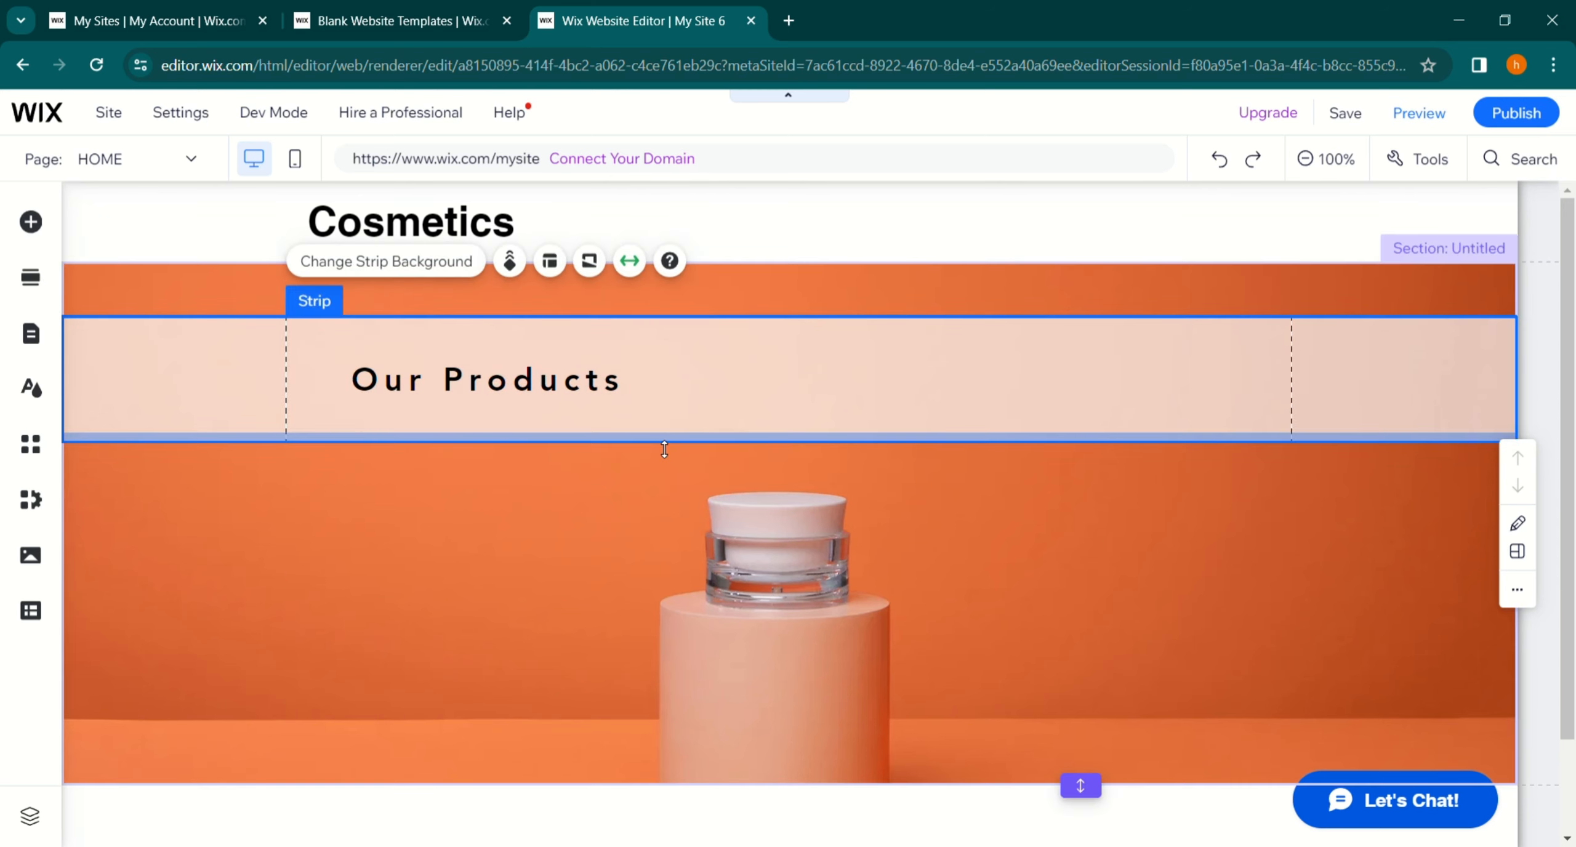
{"action": "left_click_drag", "start_coordinate": [665, 450], "coordinate": [659, 414]}
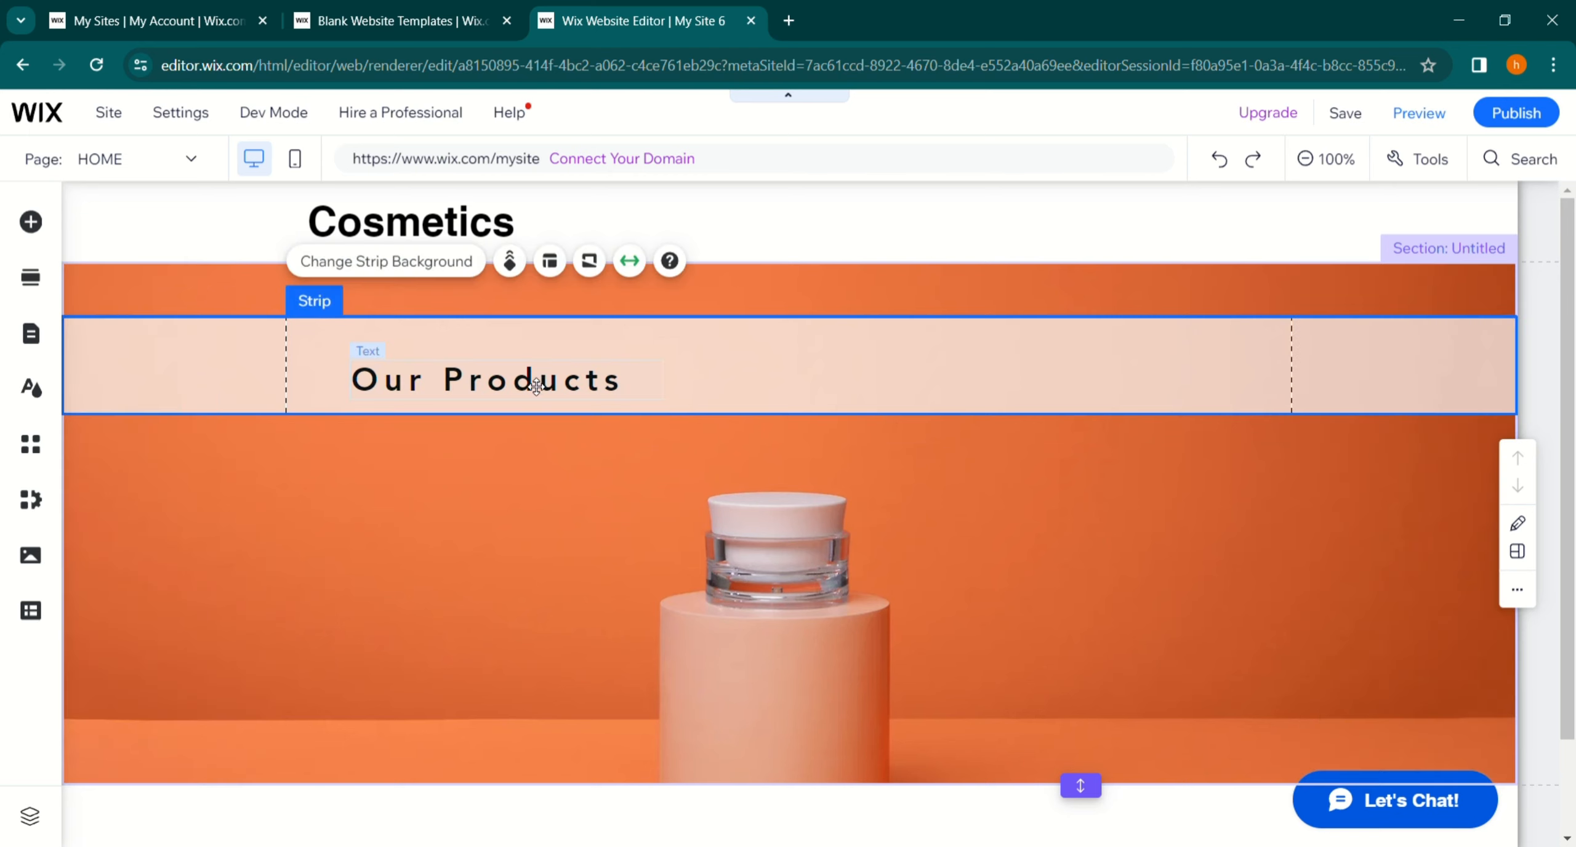
{"action": "left_click_drag", "start_coordinate": [538, 385], "coordinate": [527, 375]}
{"action": "left_click", "coordinate": [556, 518]}
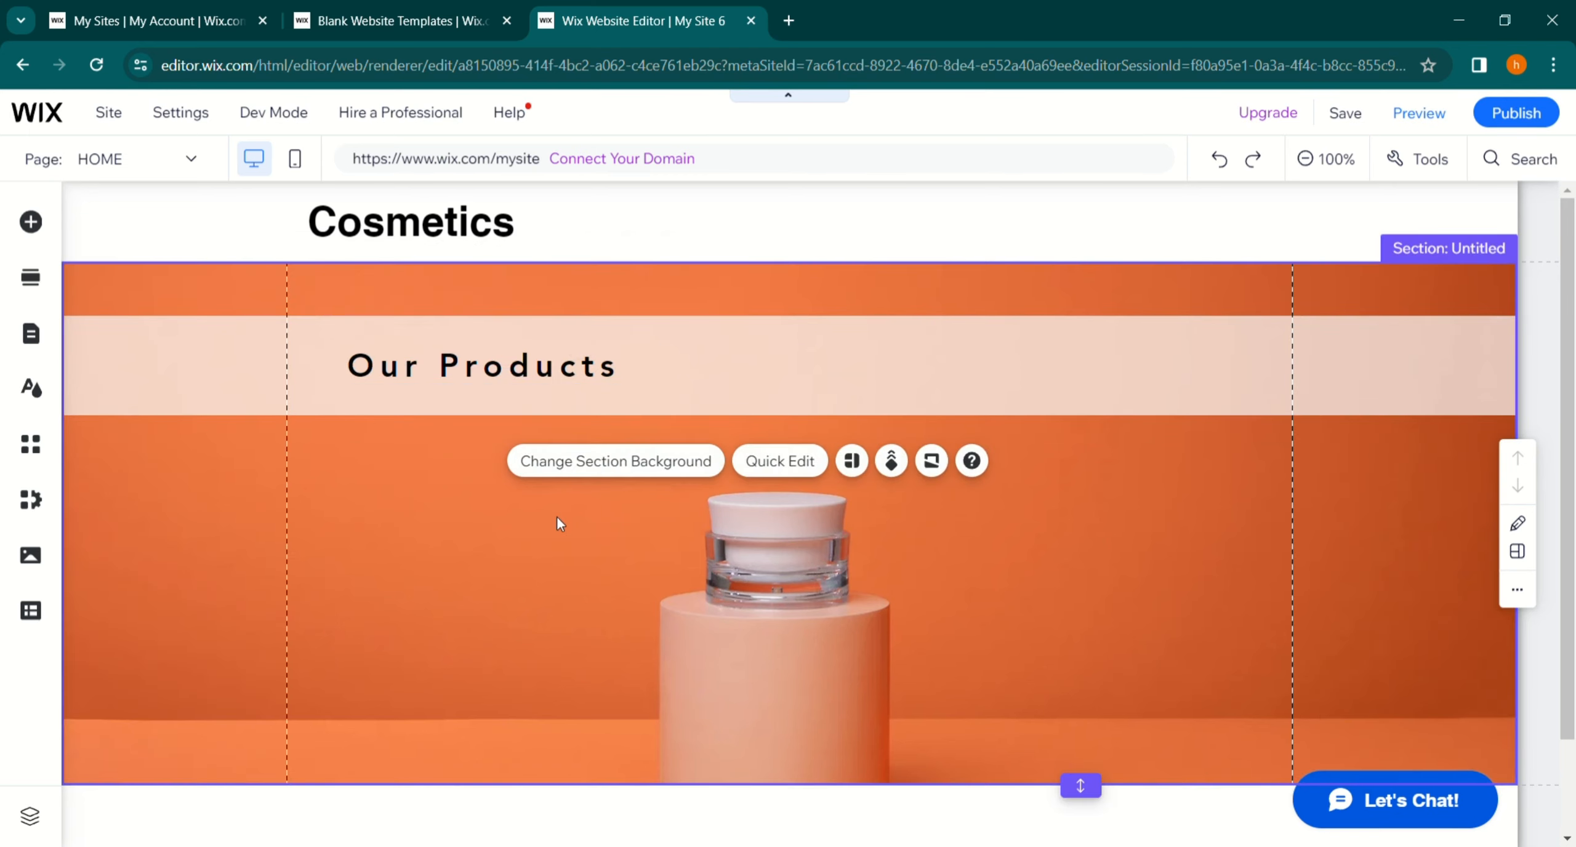
{"action": "scroll", "coordinate": [556, 517], "scroll_direction": "down", "scroll_amount": 2}
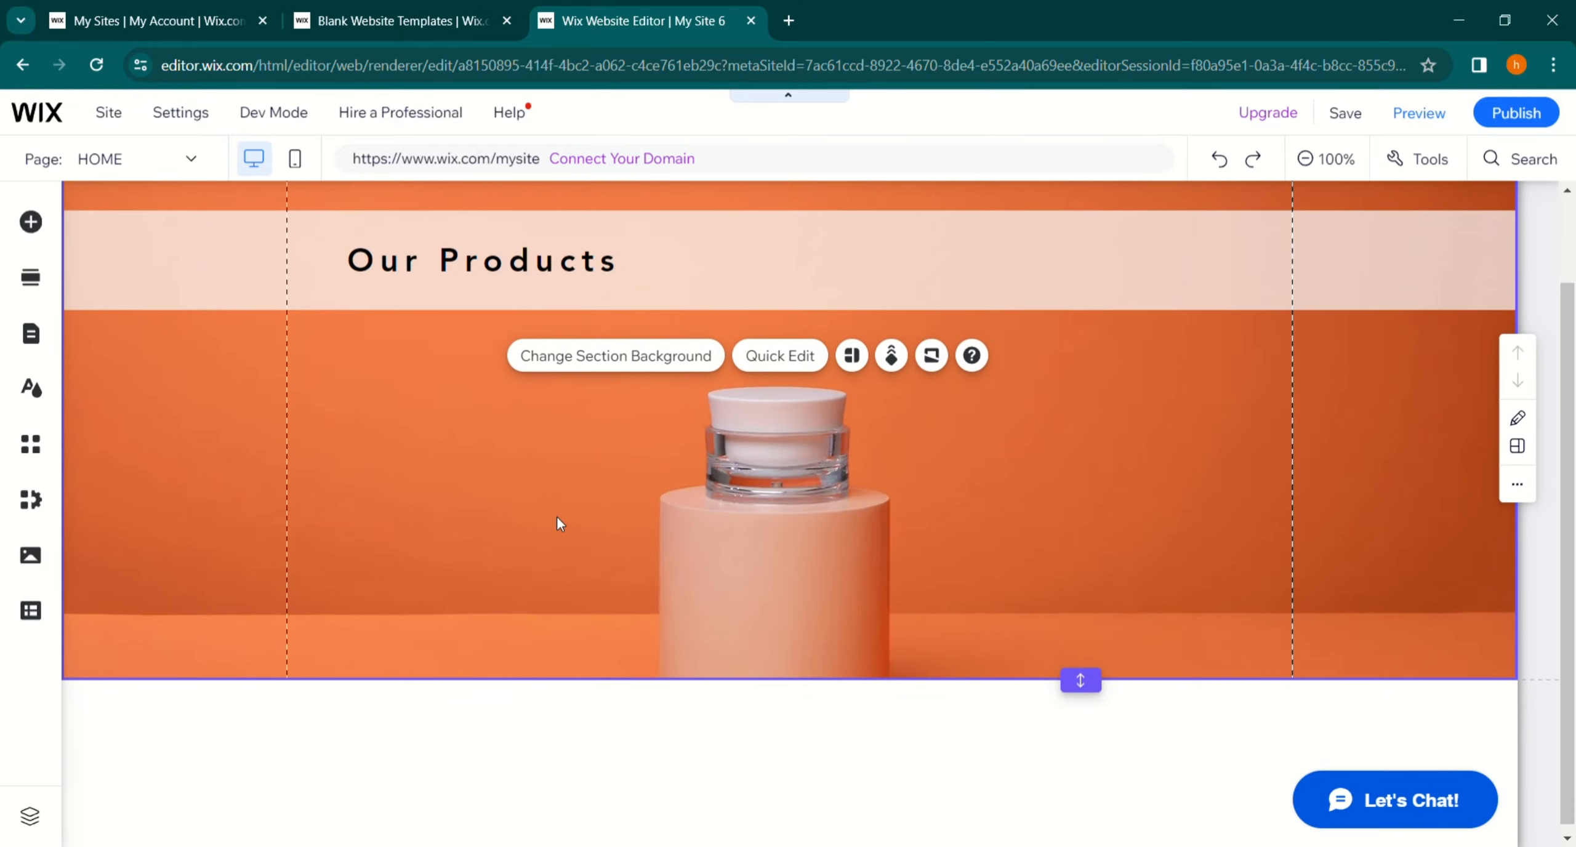
- Add a Honeycomb gallery from the Pro Galleries to the image section, left of the product jar
{"action": "left_click", "coordinate": [30, 221]}
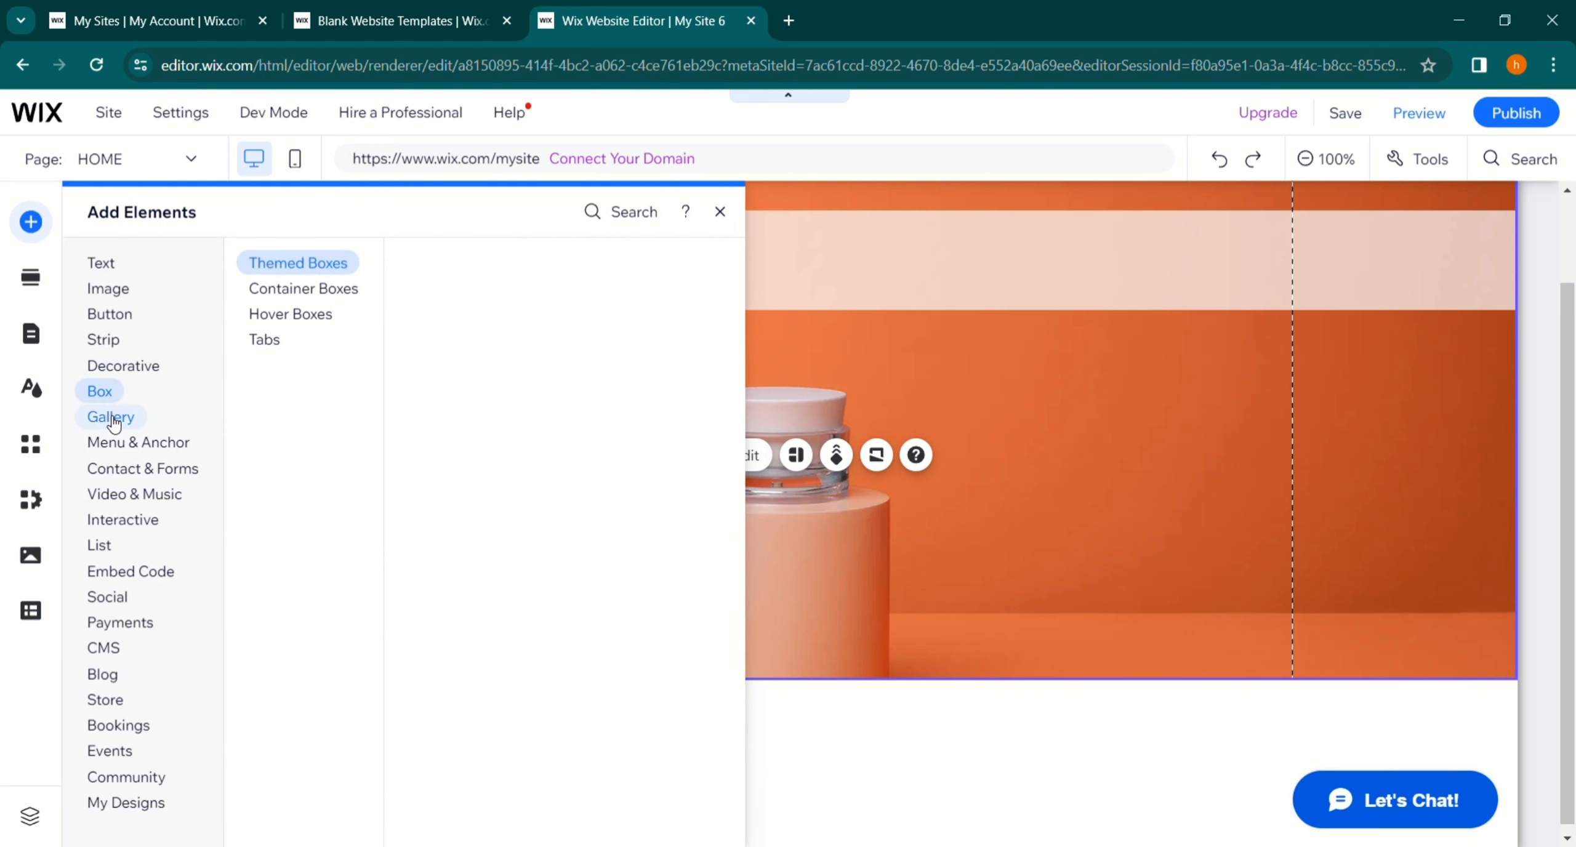
{"action": "left_click", "coordinate": [113, 419]}
{"action": "scroll", "coordinate": [555, 521], "scroll_direction": "down", "scroll_amount": 4}
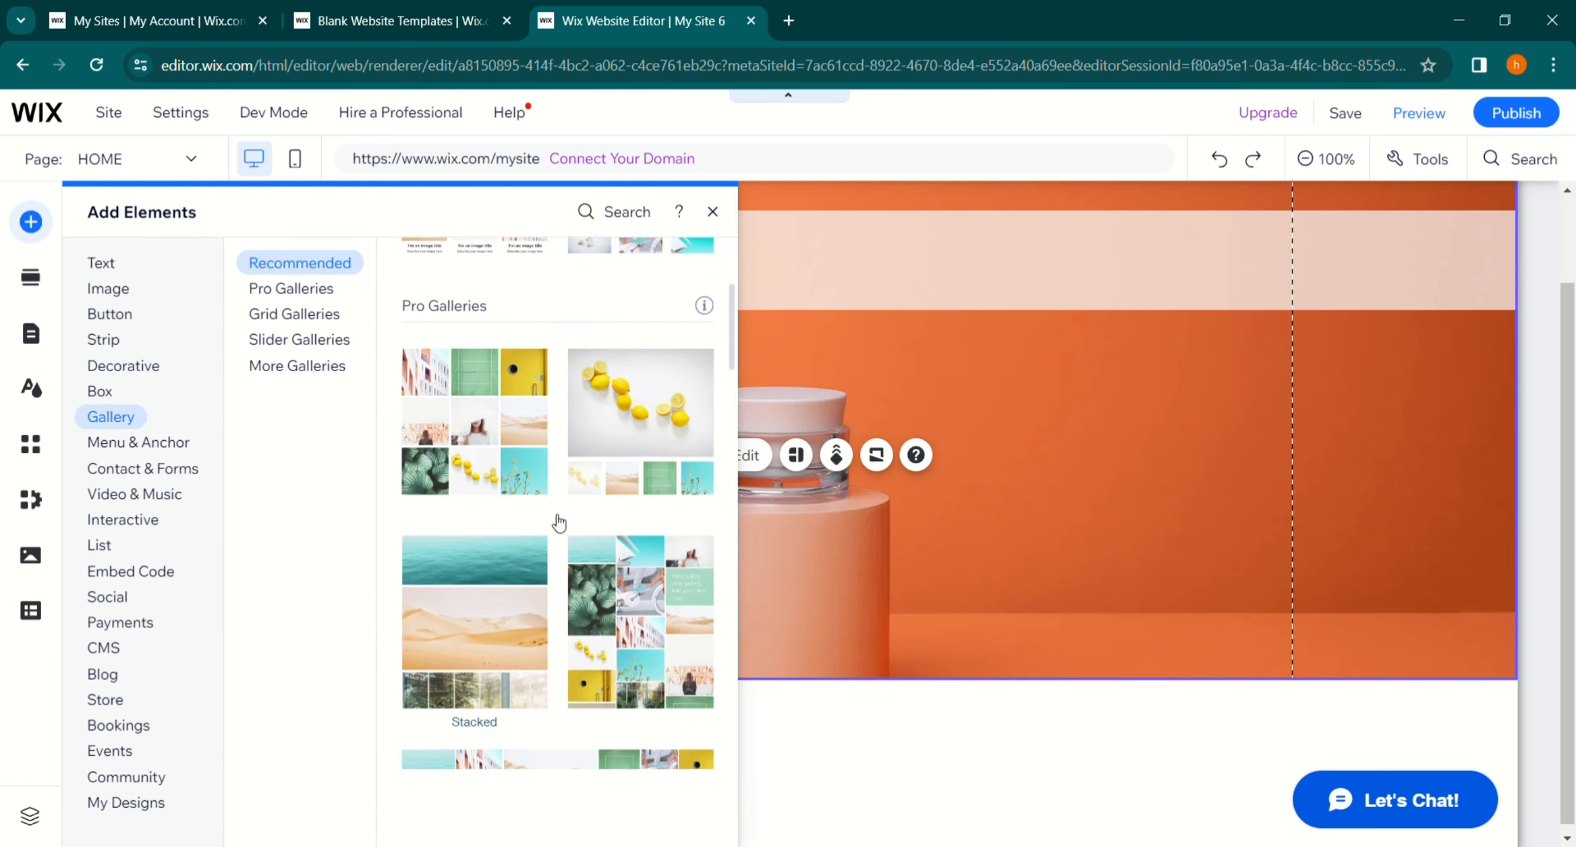
{"action": "scroll", "coordinate": [559, 524], "scroll_direction": "down", "scroll_amount": 5}
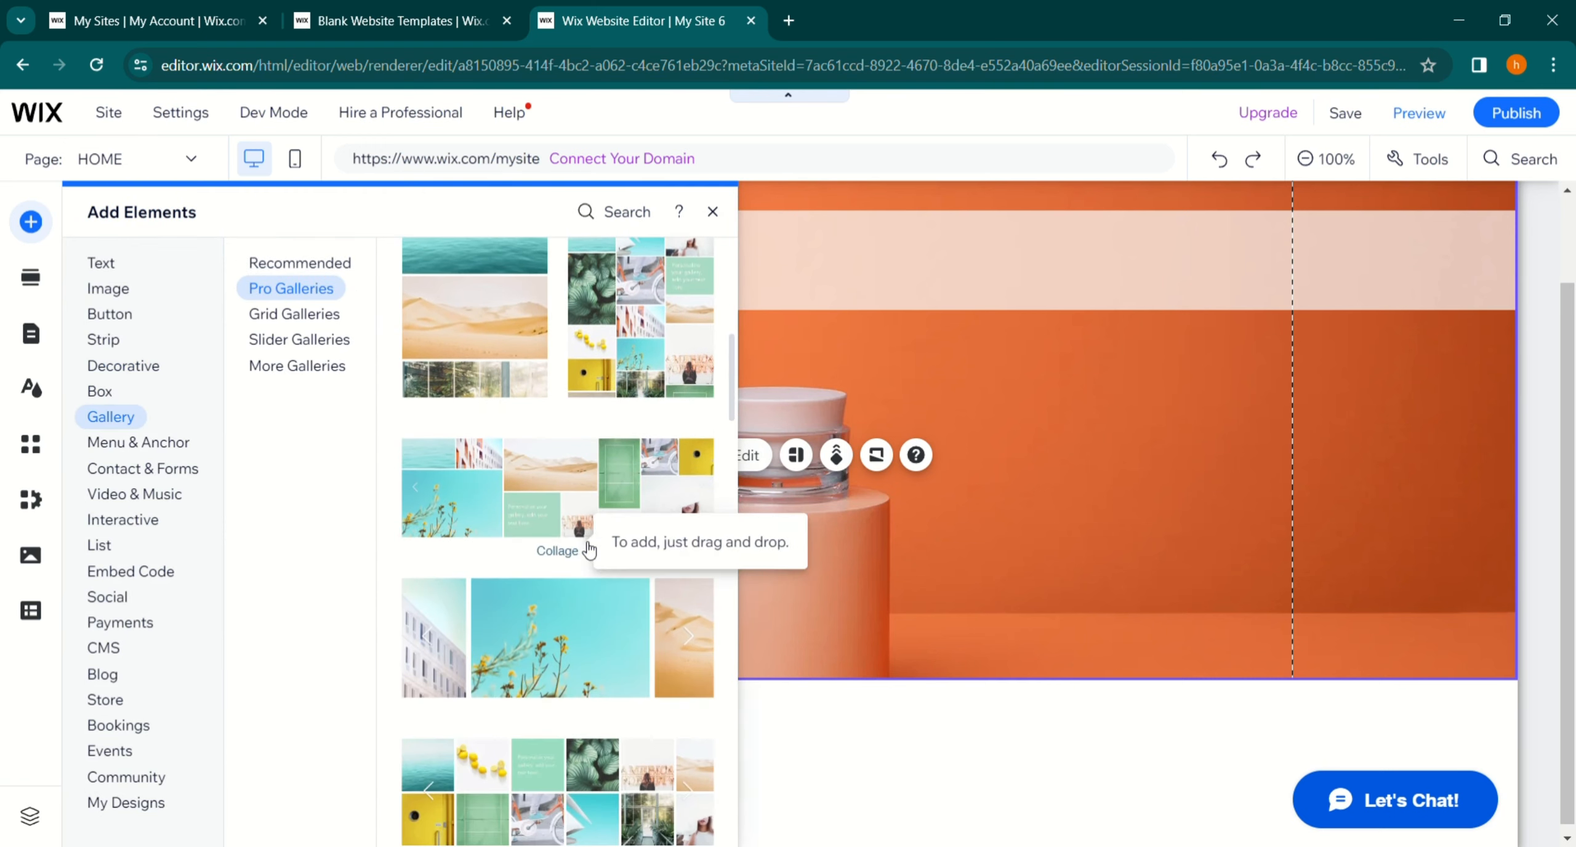
{"action": "scroll", "coordinate": [589, 548], "scroll_direction": "down", "scroll_amount": 8}
{"action": "scroll", "coordinate": [589, 548], "scroll_direction": "down", "scroll_amount": 10}
{"action": "left_click_drag", "start_coordinate": [572, 542], "coordinate": [511, 523]}
{"action": "left_click", "coordinate": [1103, 460]}
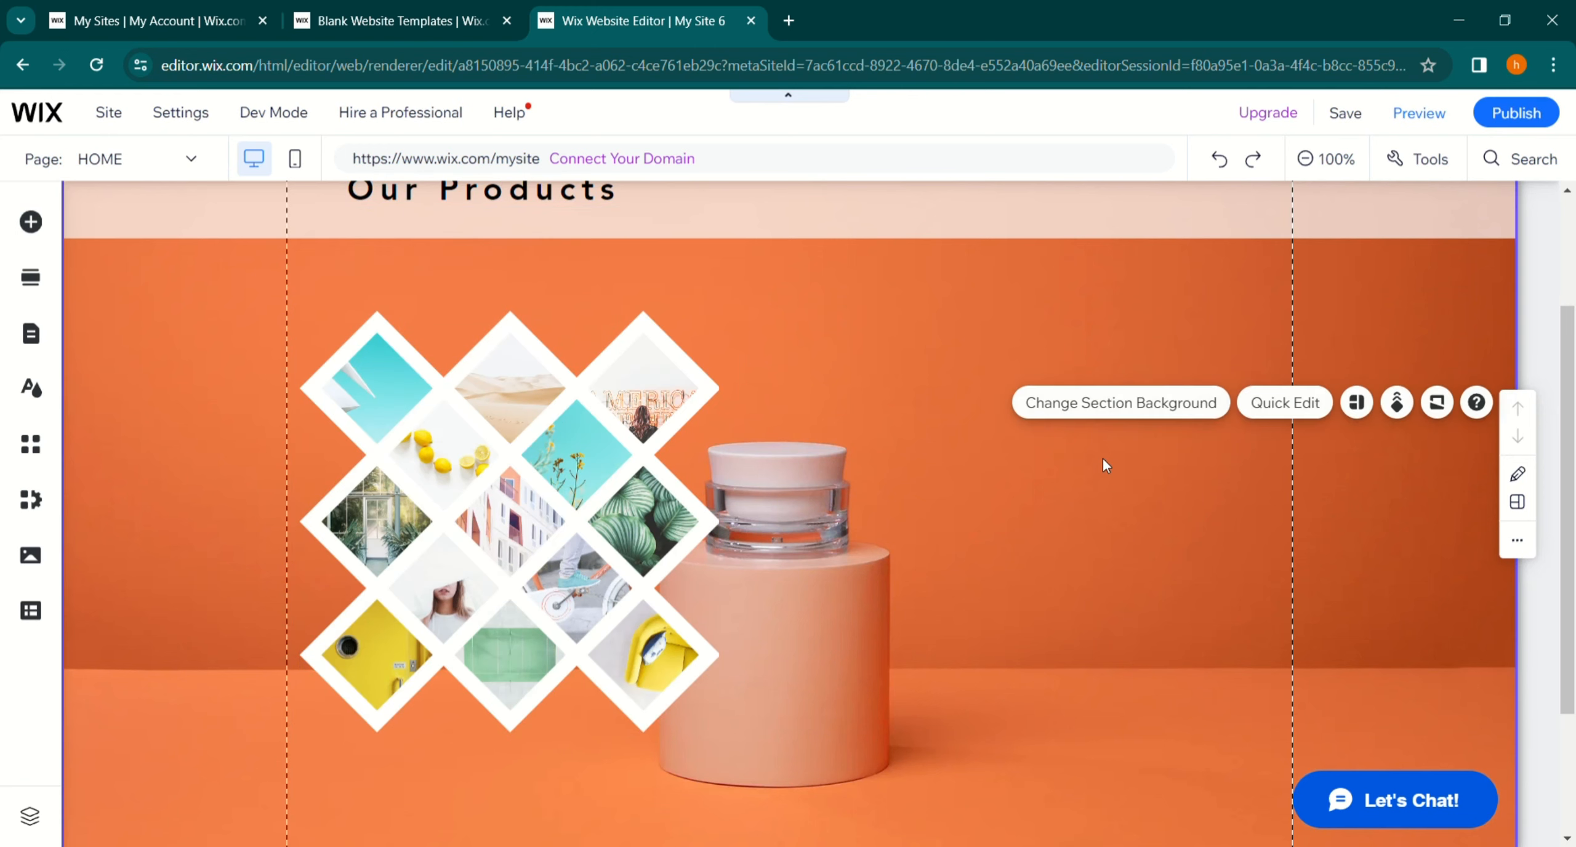
- Review the Honeycomb gallery's images in the image organizer and close it
{"action": "scroll", "coordinate": [1104, 462], "scroll_direction": "down", "scroll_amount": 3}
{"action": "scroll", "coordinate": [1105, 465], "scroll_direction": "up", "scroll_amount": 4}
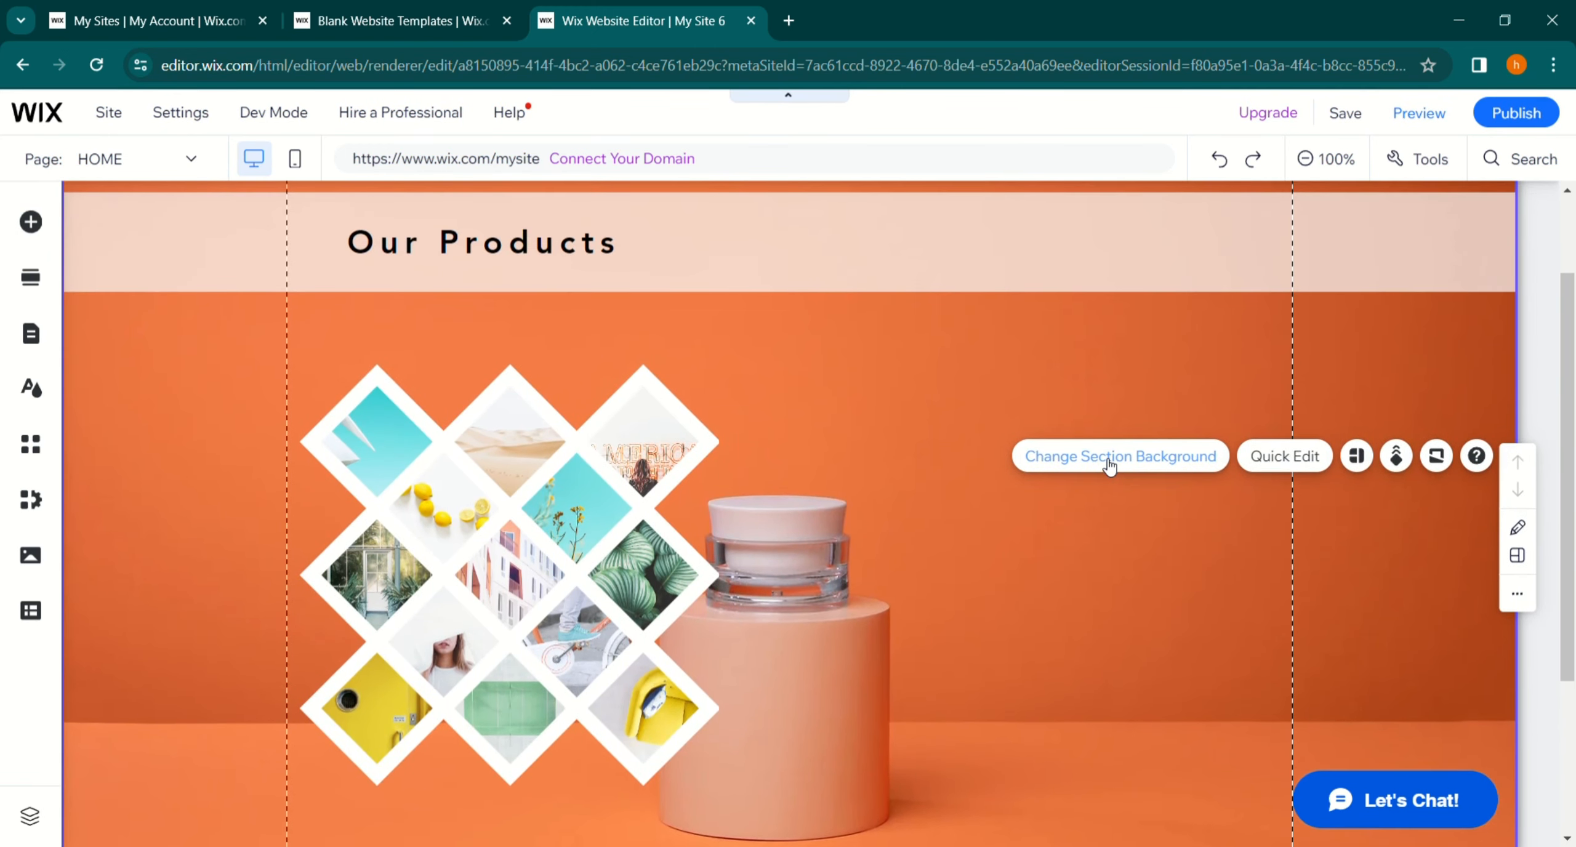
{"action": "left_click", "coordinate": [468, 443]}
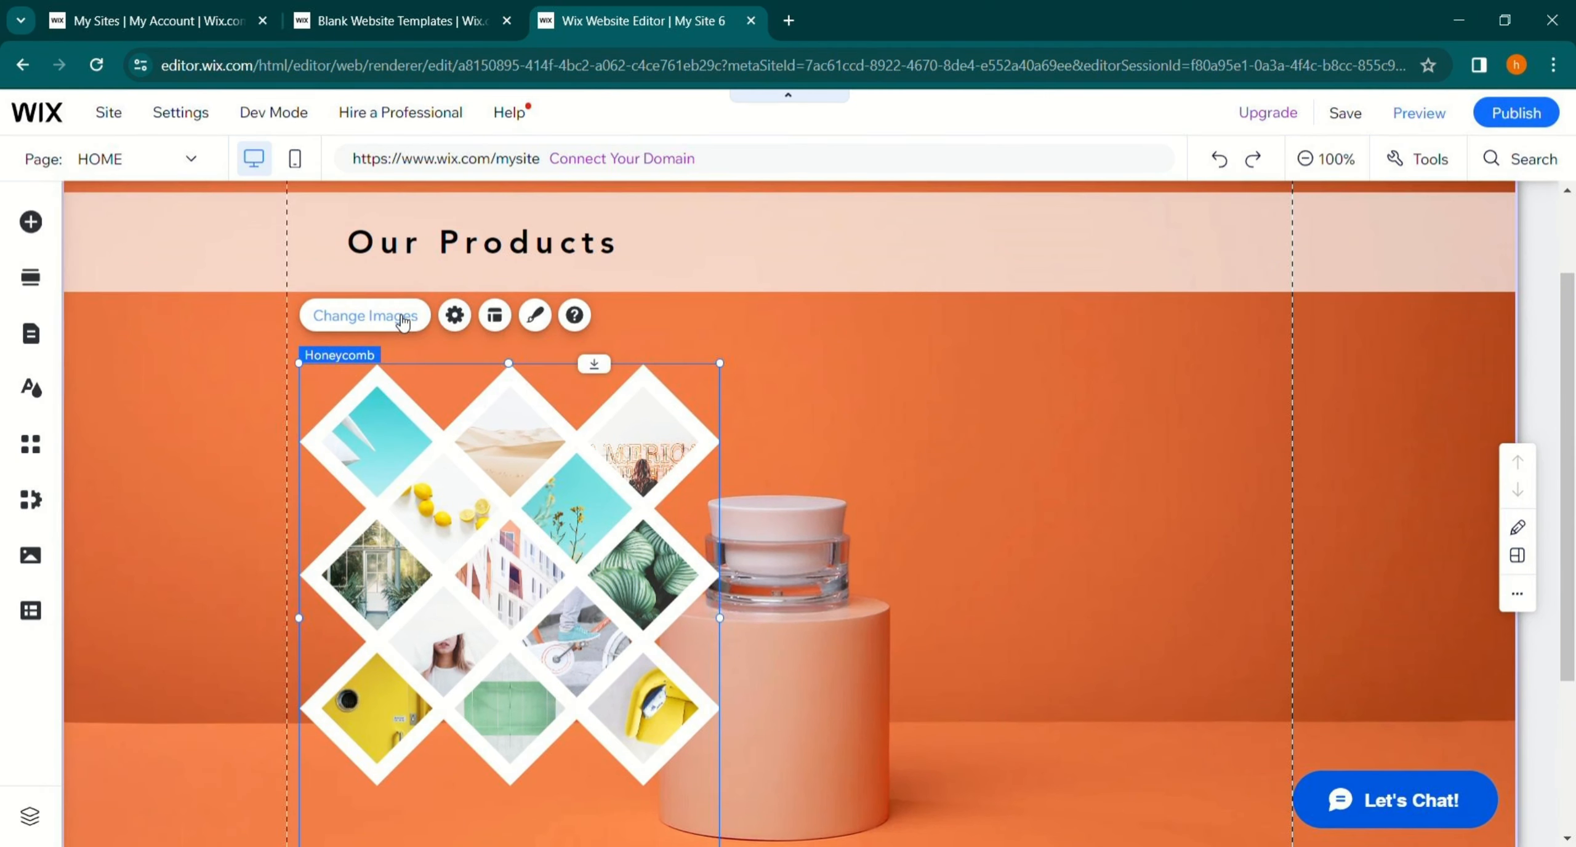
{"action": "left_click", "coordinate": [404, 316]}
{"action": "left_click", "coordinate": [282, 434]}
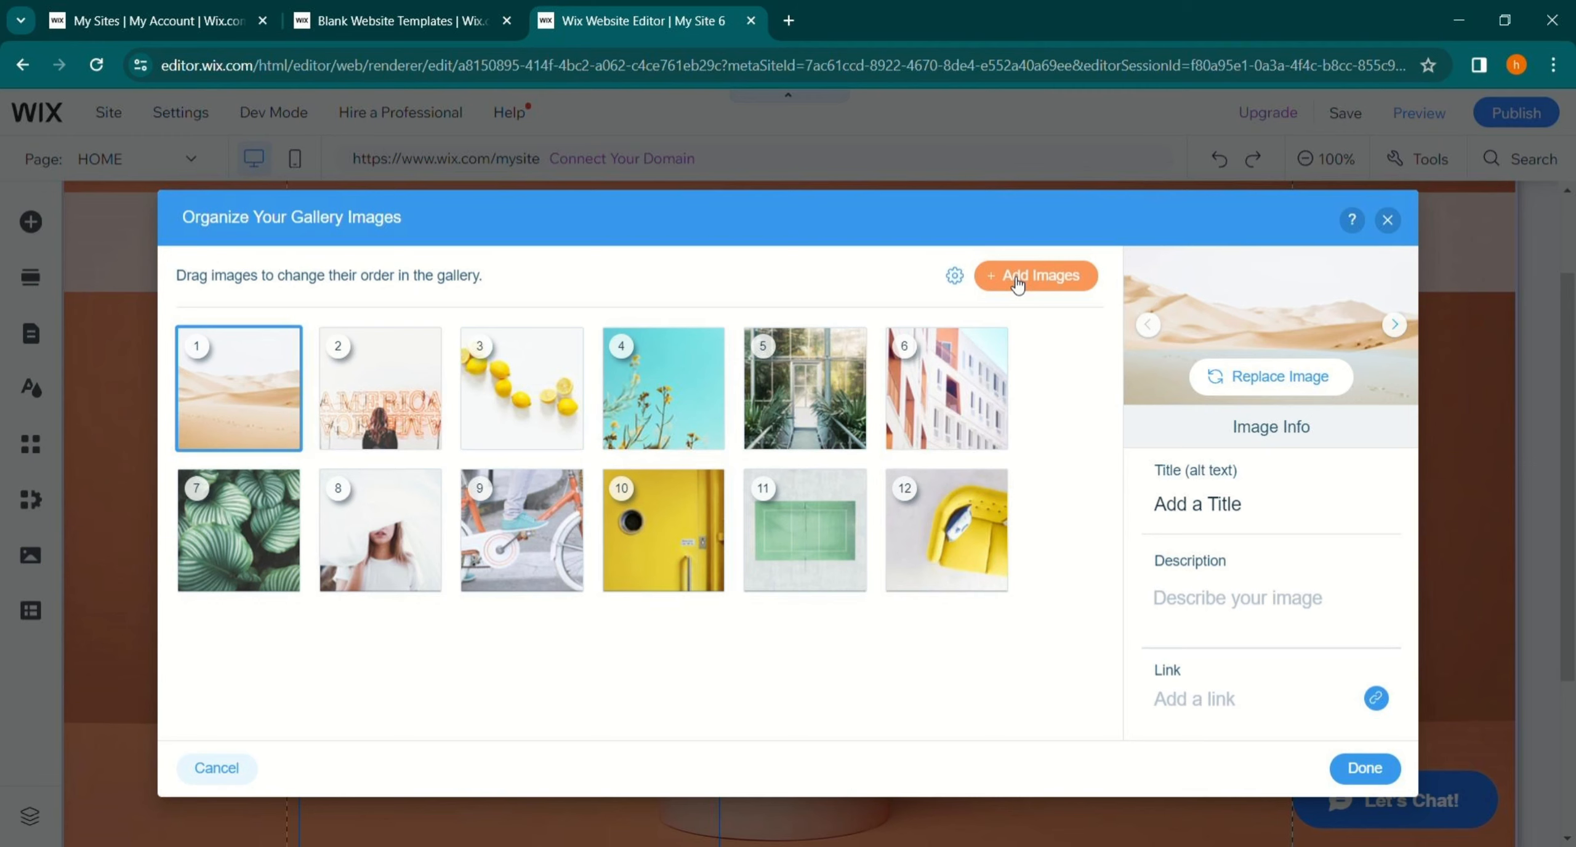
{"action": "left_click", "coordinate": [1017, 285]}
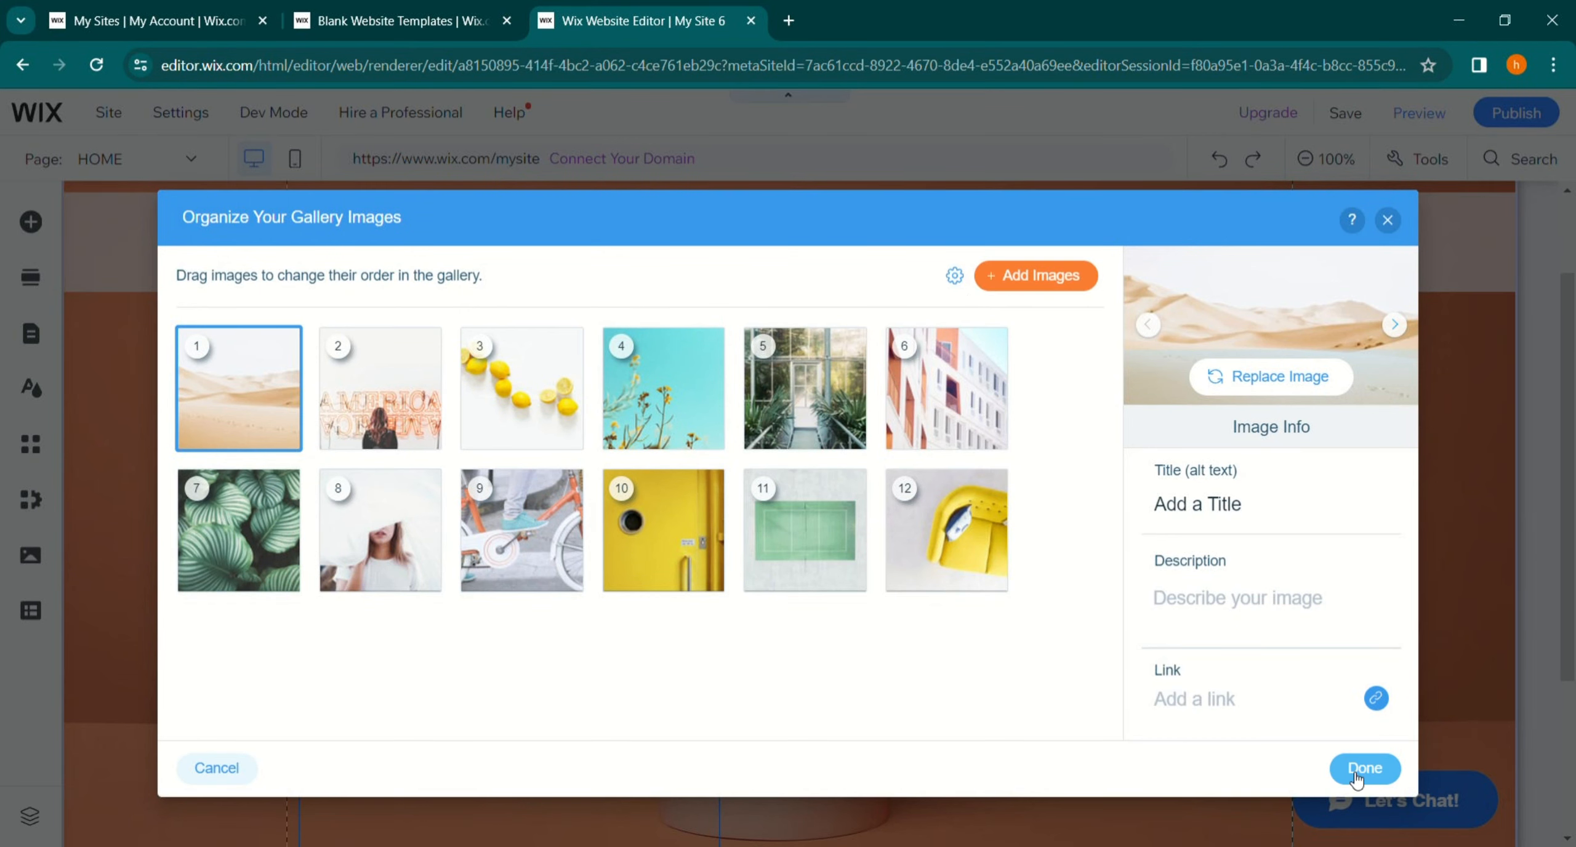
{"action": "left_click", "coordinate": [1359, 777]}
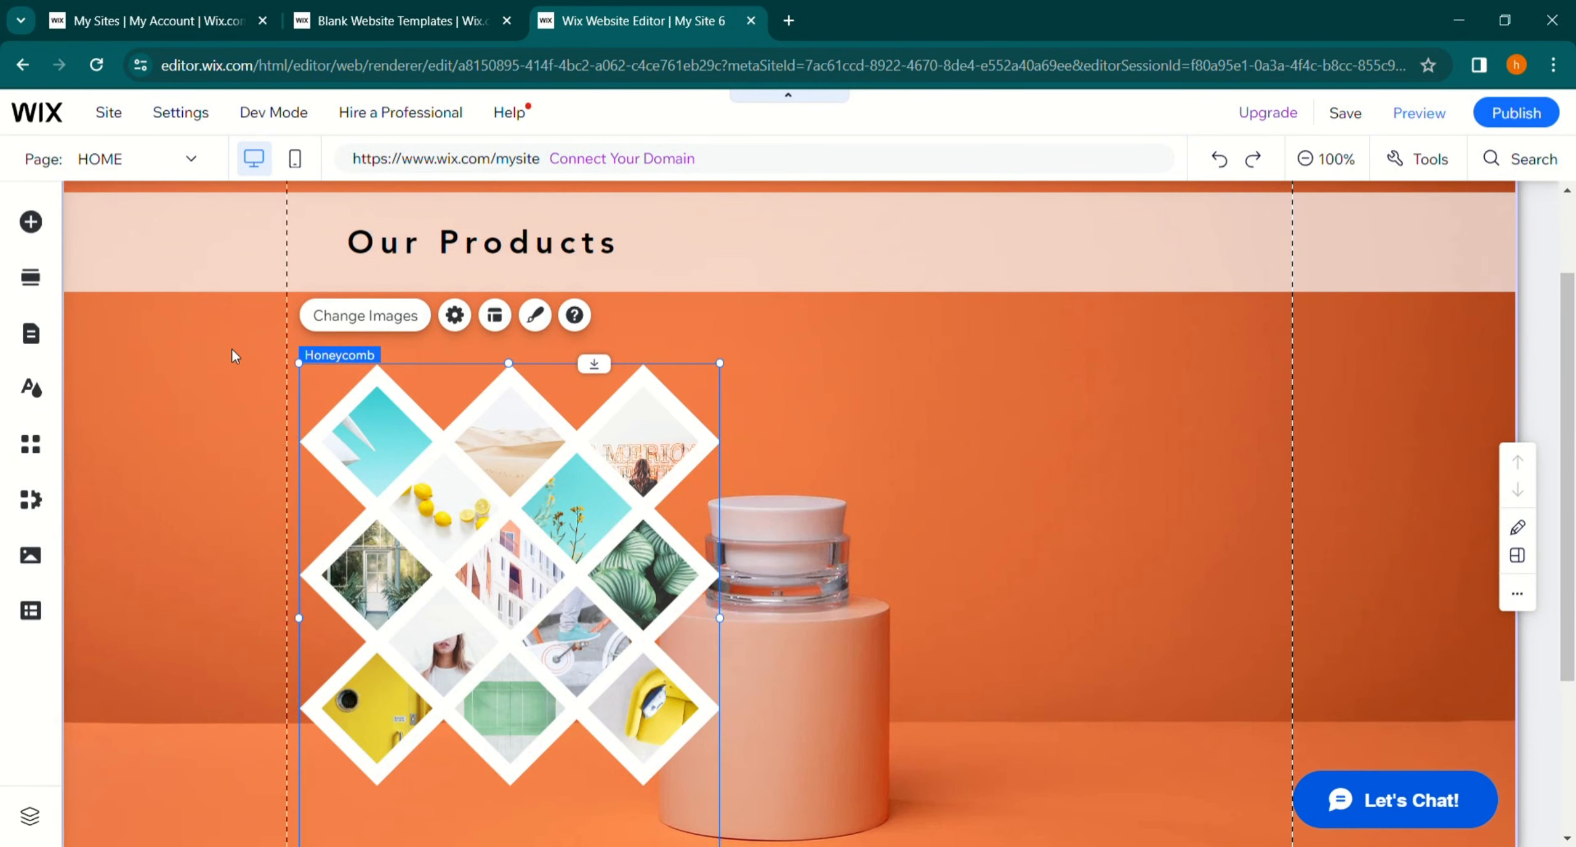
- Add a green SHOP button to the image section, right of the product jar
{"action": "left_click", "coordinate": [41, 233]}
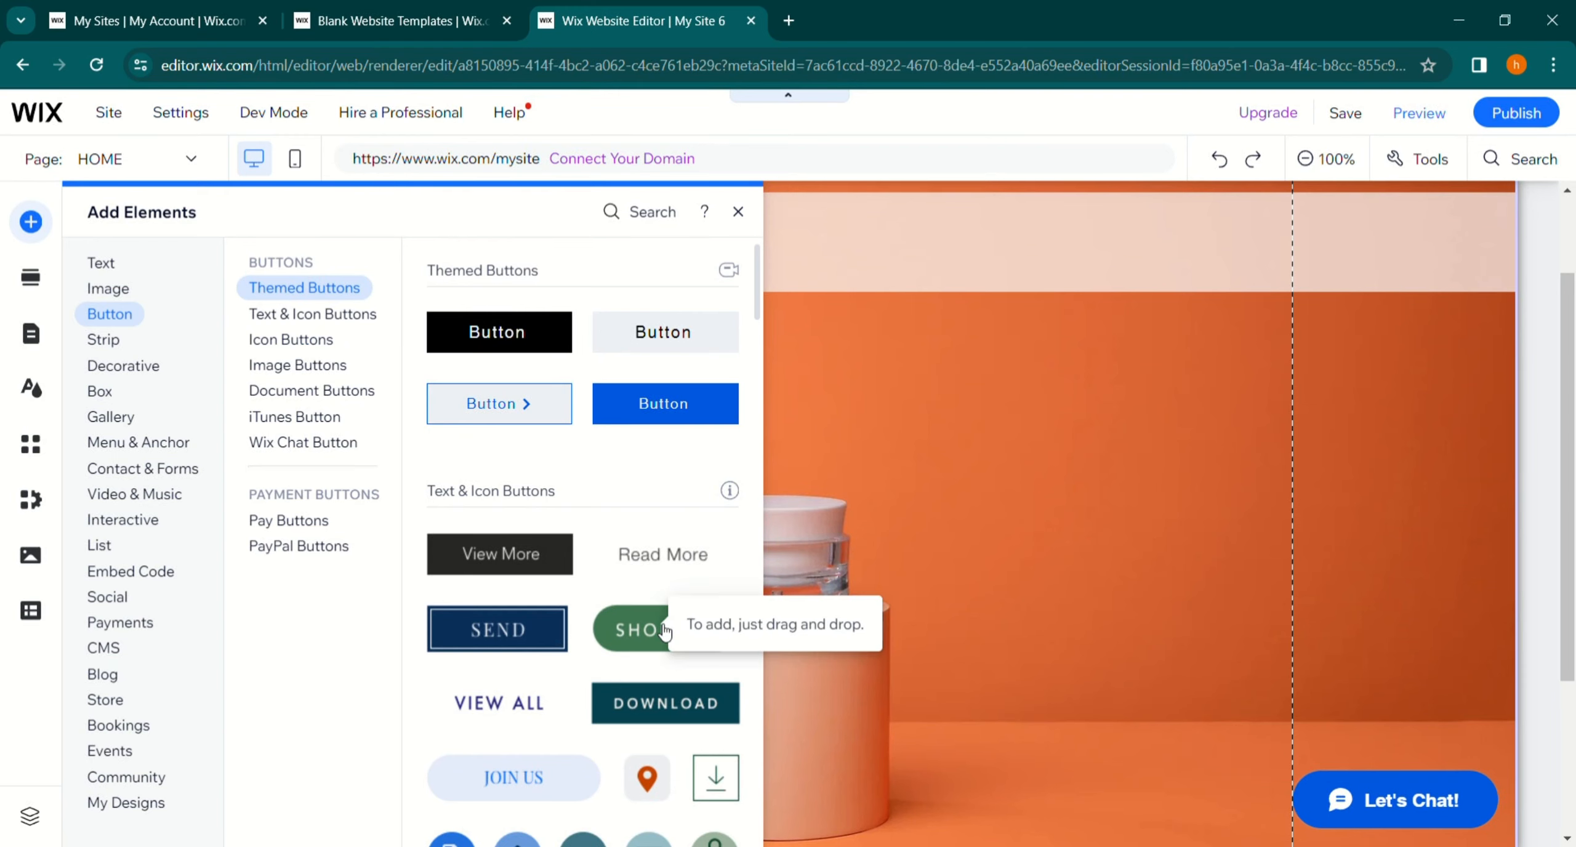
{"action": "left_click_drag", "start_coordinate": [664, 631], "coordinate": [1088, 786]}
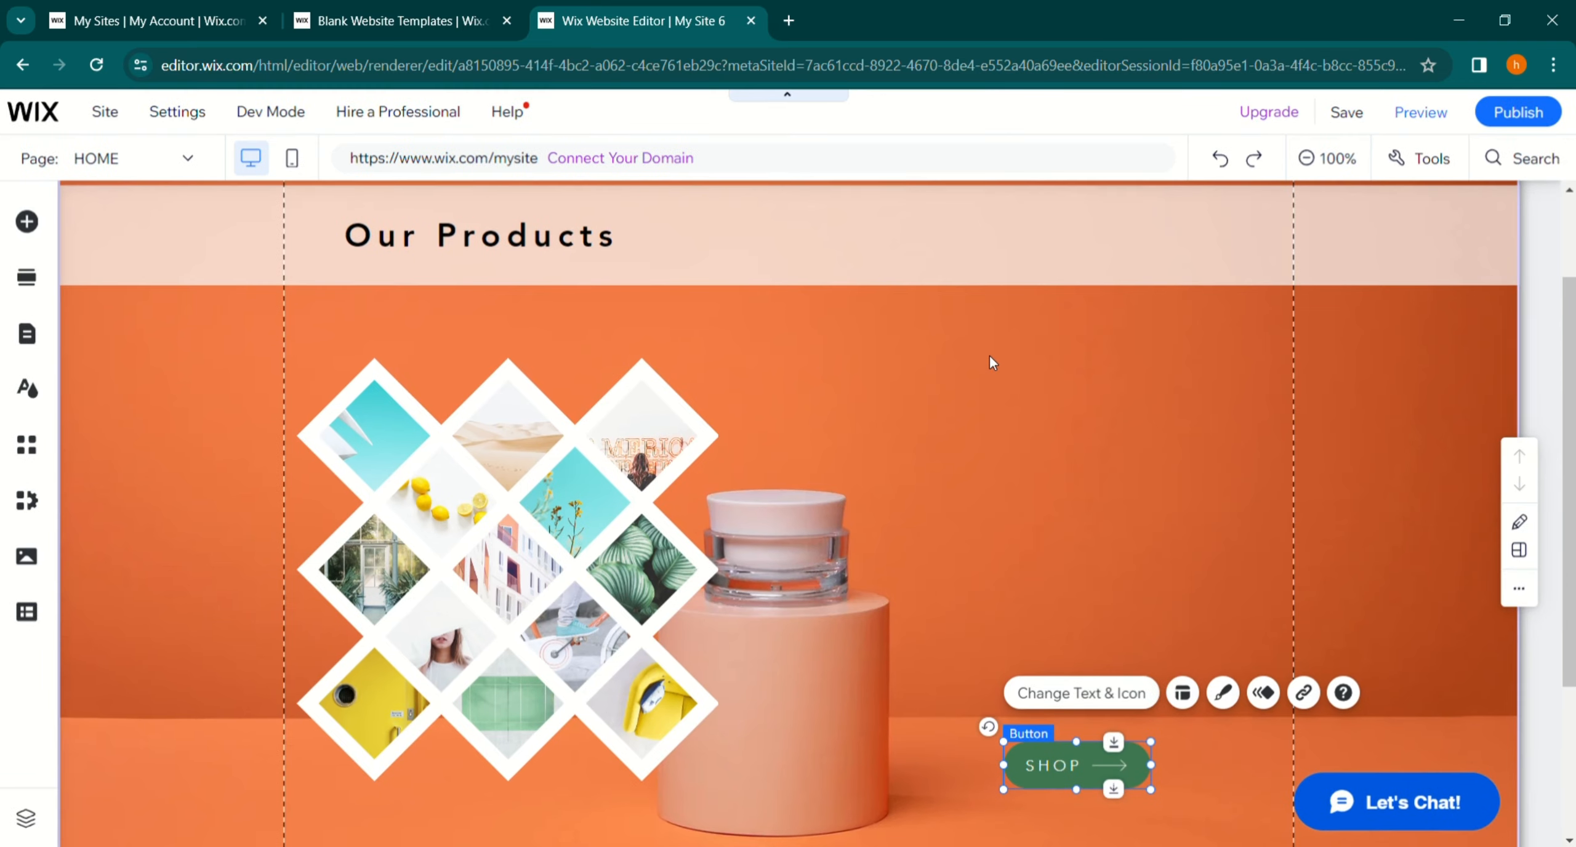
{"action": "scroll", "coordinate": [973, 425], "scroll_direction": "down", "scroll_amount": 3}
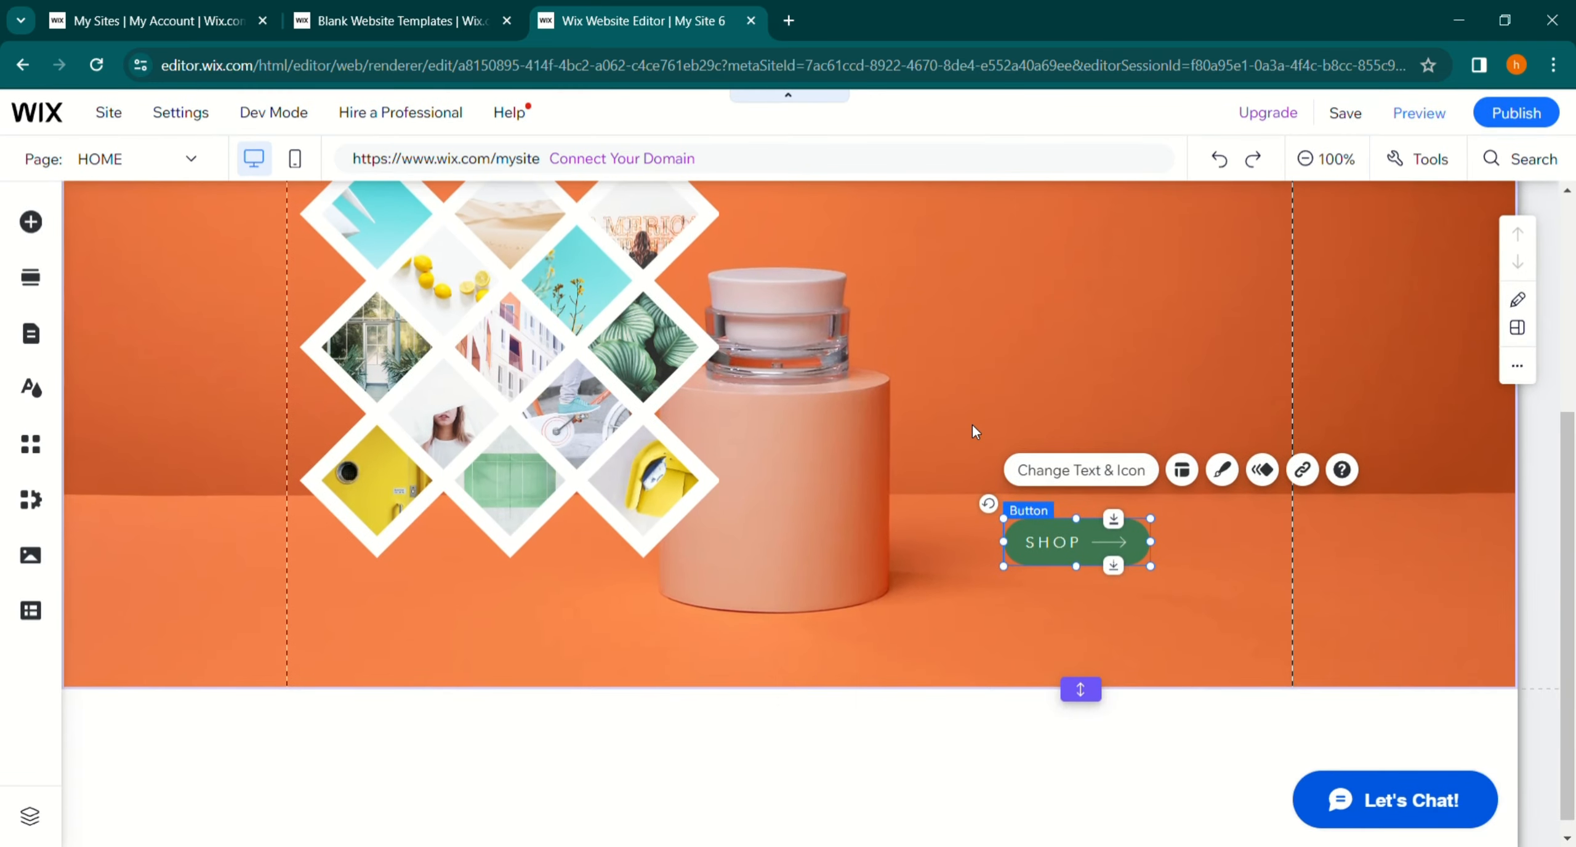
{"action": "left_click", "coordinate": [934, 594]}
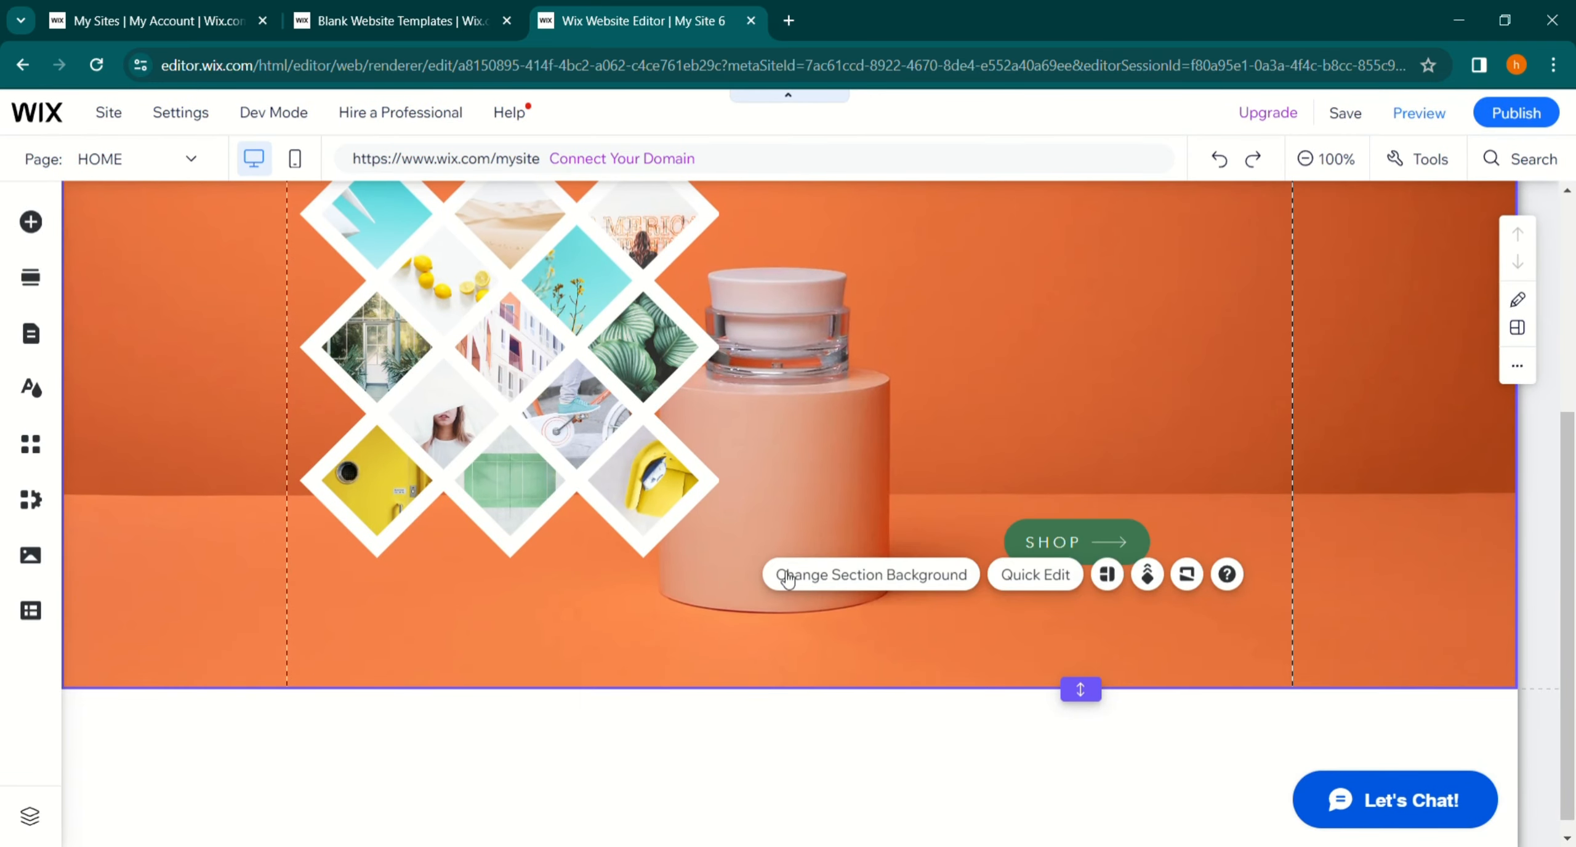
- Enlarge the SHOP button slightly and move it a little lower in the section
{"action": "left_click", "coordinate": [1072, 543]}
{"action": "left_click_drag", "start_coordinate": [1151, 565], "coordinate": [1161, 579]}
{"action": "left_click_drag", "start_coordinate": [1074, 545], "coordinate": [1077, 574]}
{"action": "left_click", "coordinate": [1085, 501]}
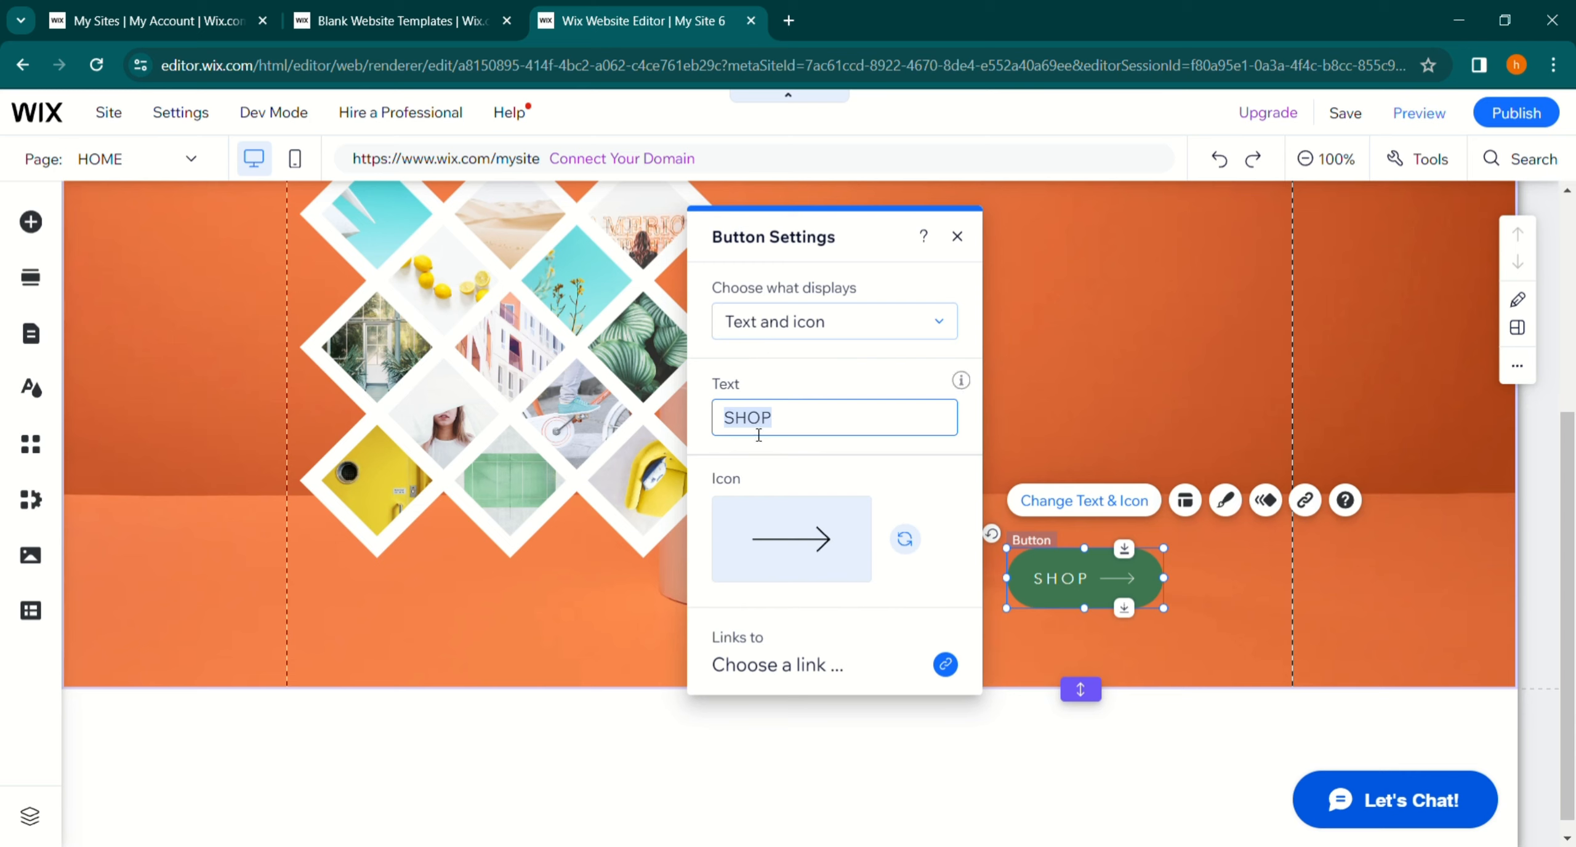
{"action": "left_click", "coordinate": [820, 667]}
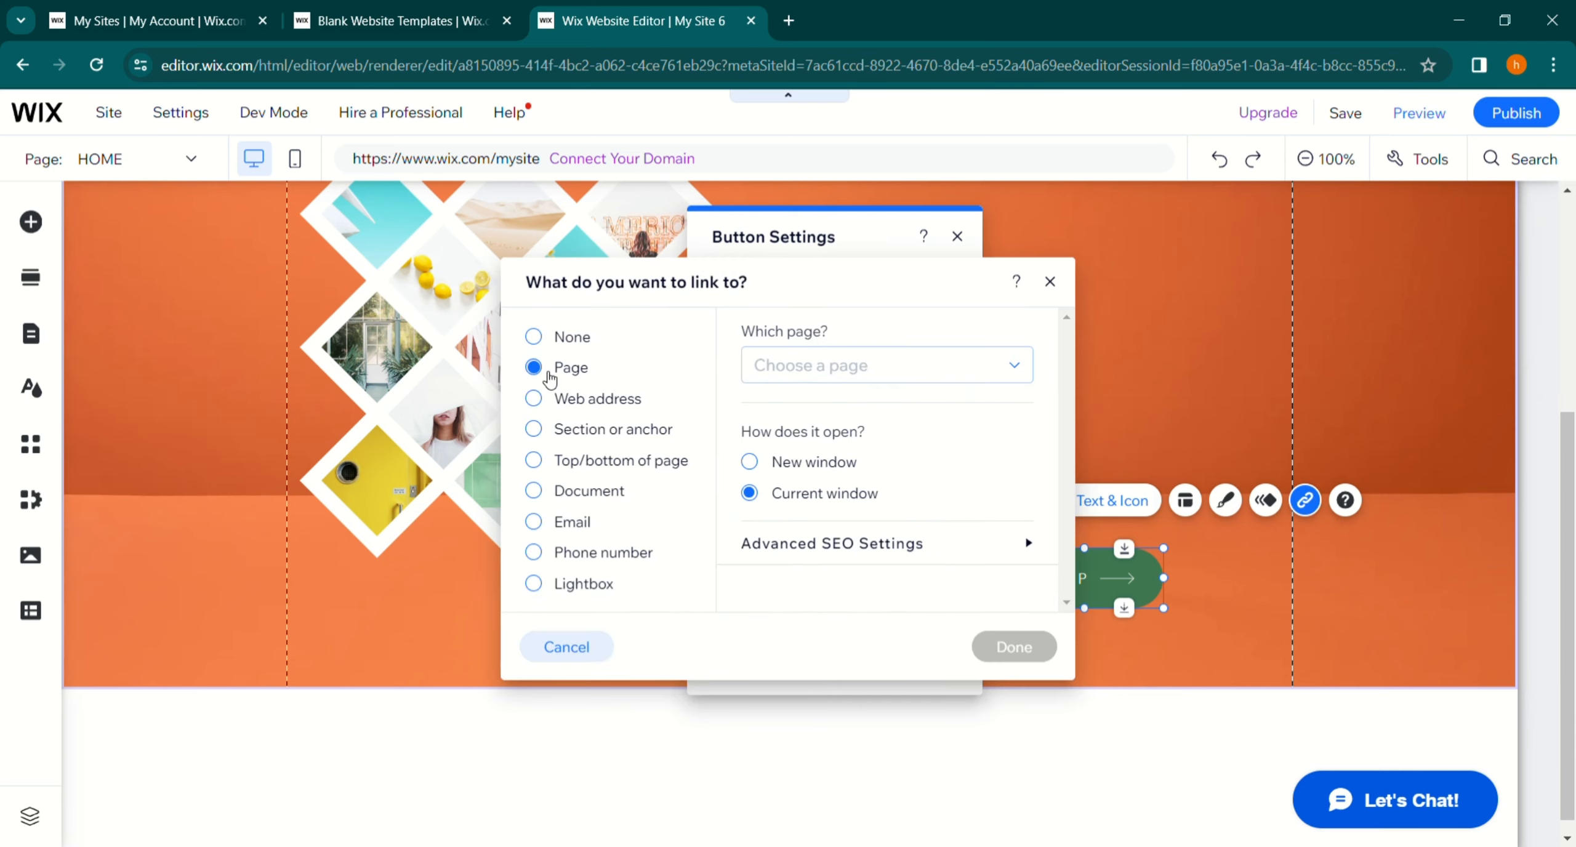
{"action": "left_click", "coordinate": [596, 399]}
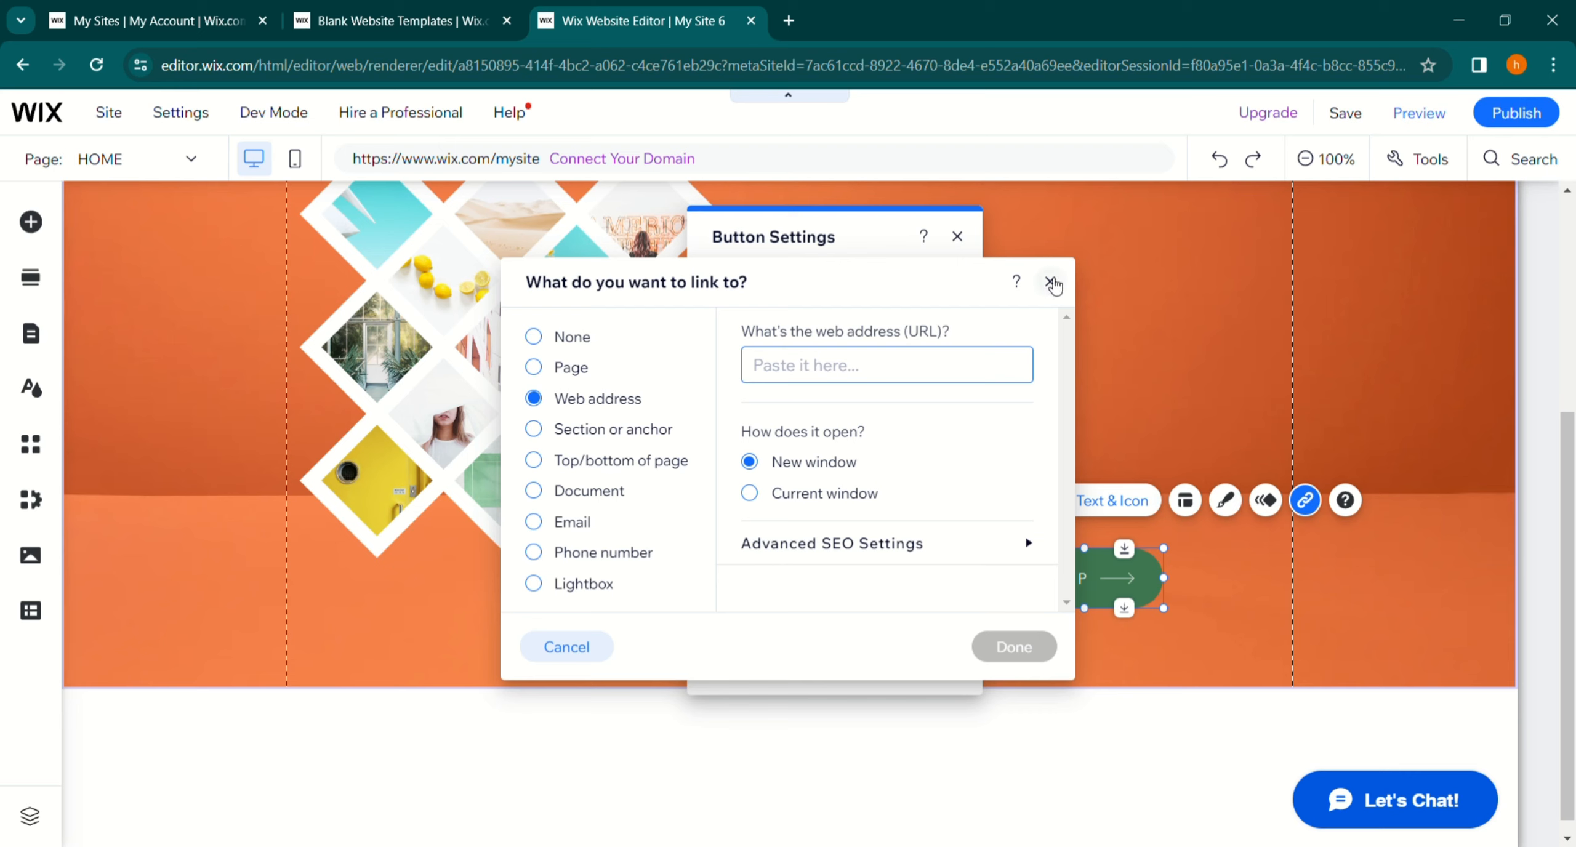
{"action": "left_click", "coordinate": [1050, 282]}
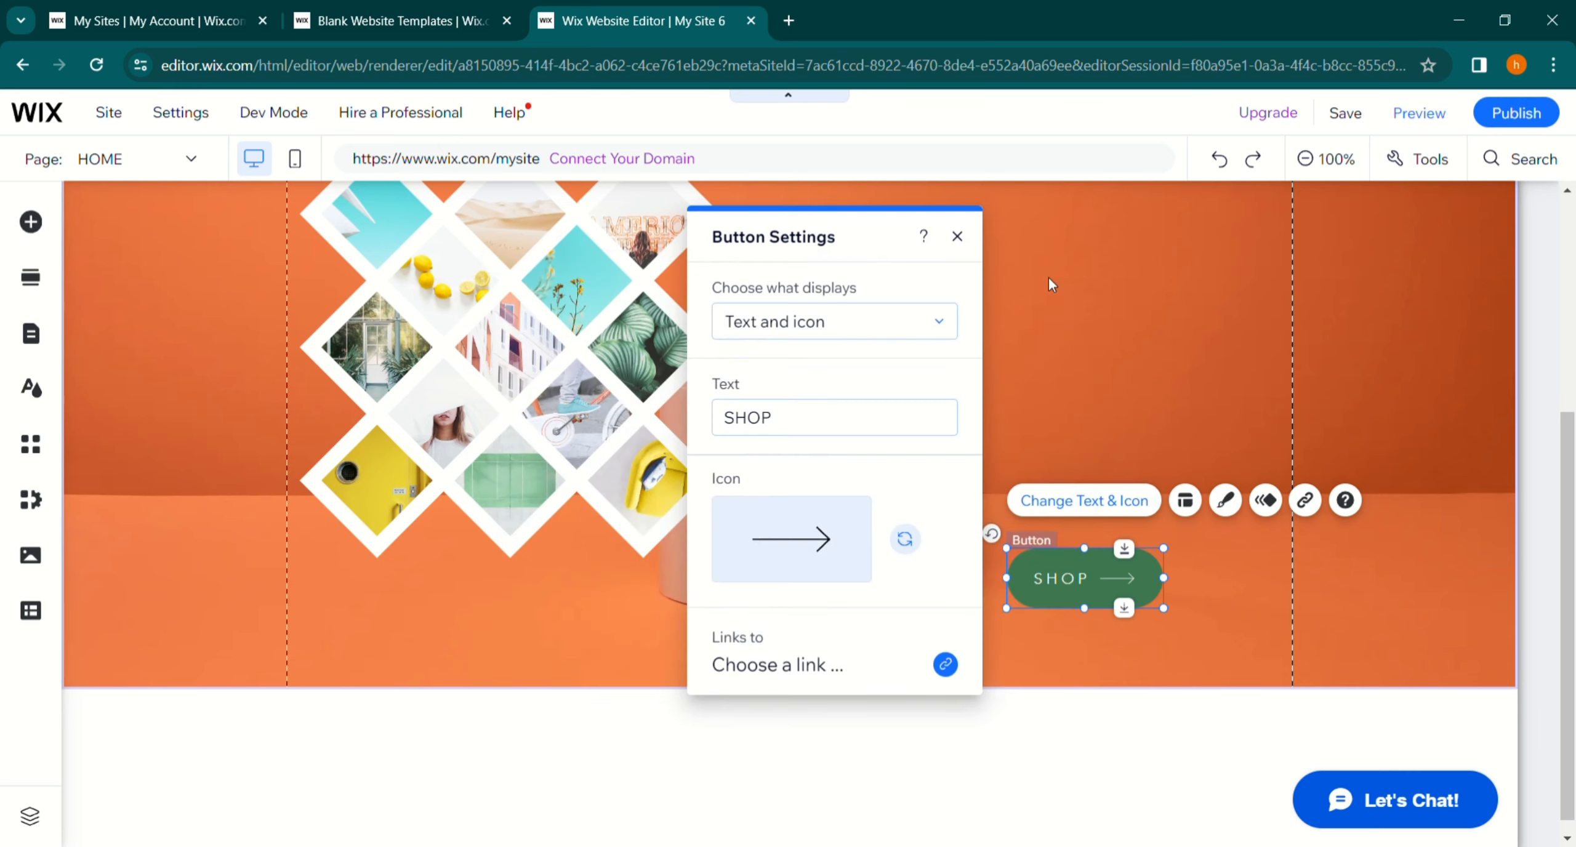
{"action": "left_click", "coordinate": [958, 237]}
{"action": "left_click", "coordinate": [968, 427]}
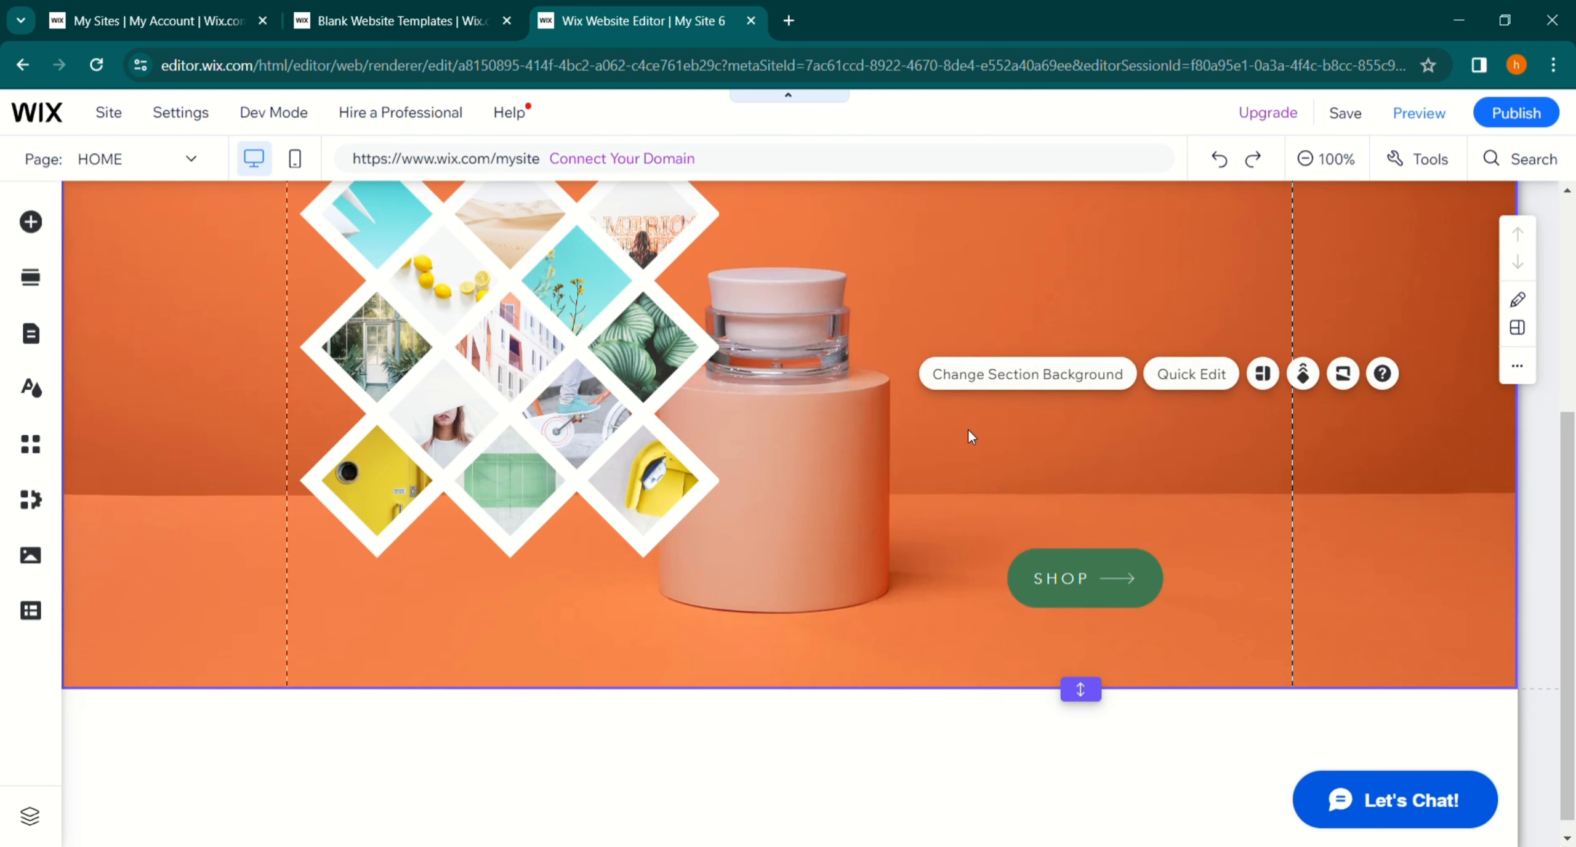
- Browse the site's pages menu and the site design panel
{"action": "left_click", "coordinate": [30, 337]}
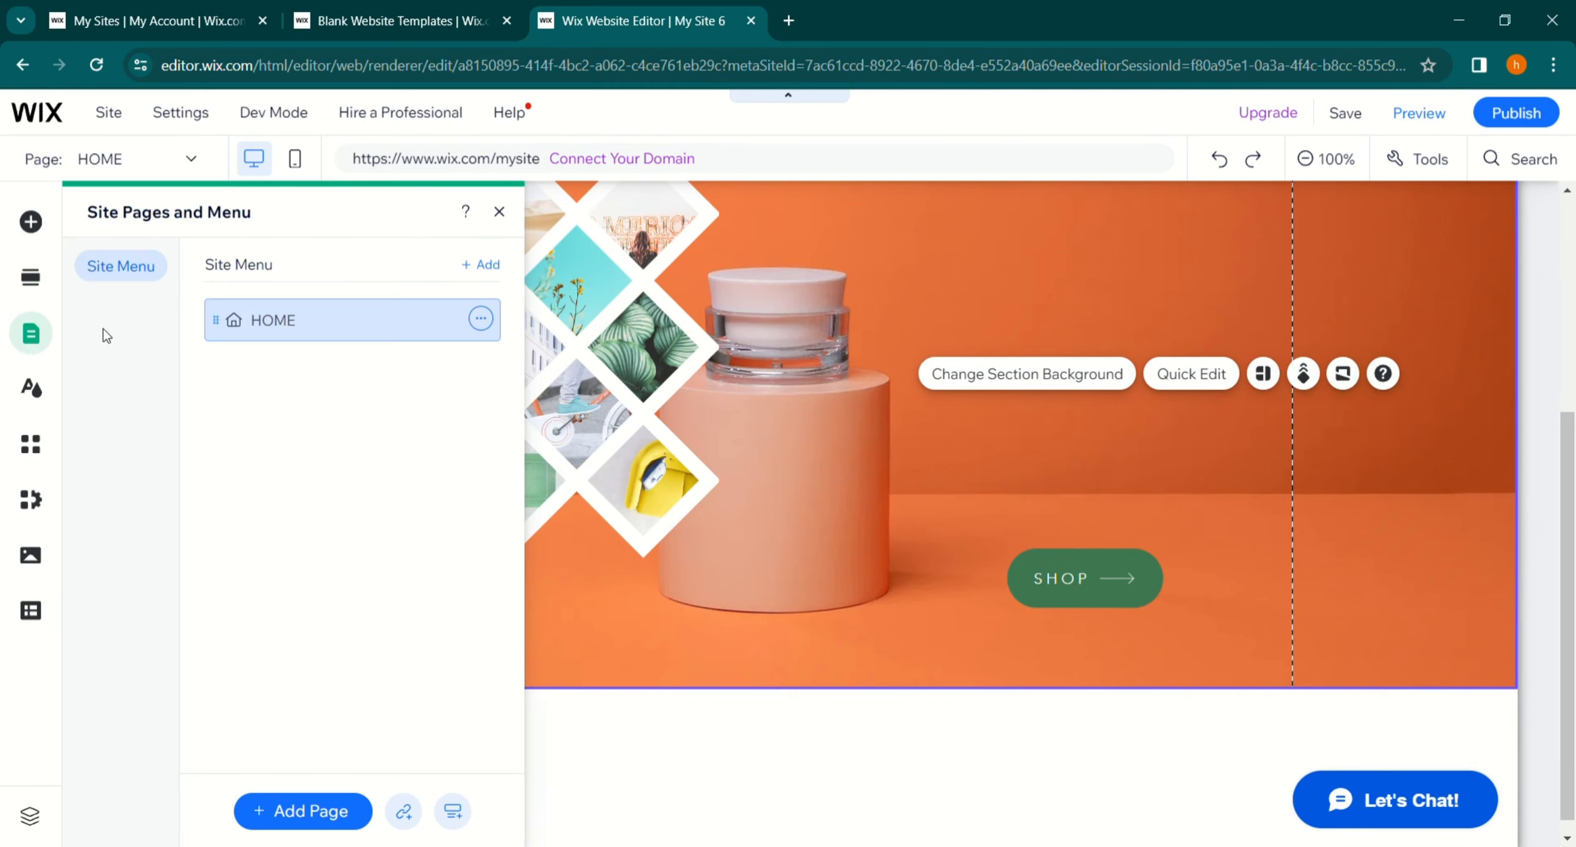
{"action": "scroll", "coordinate": [671, 381], "scroll_direction": "up", "scroll_amount": 3}
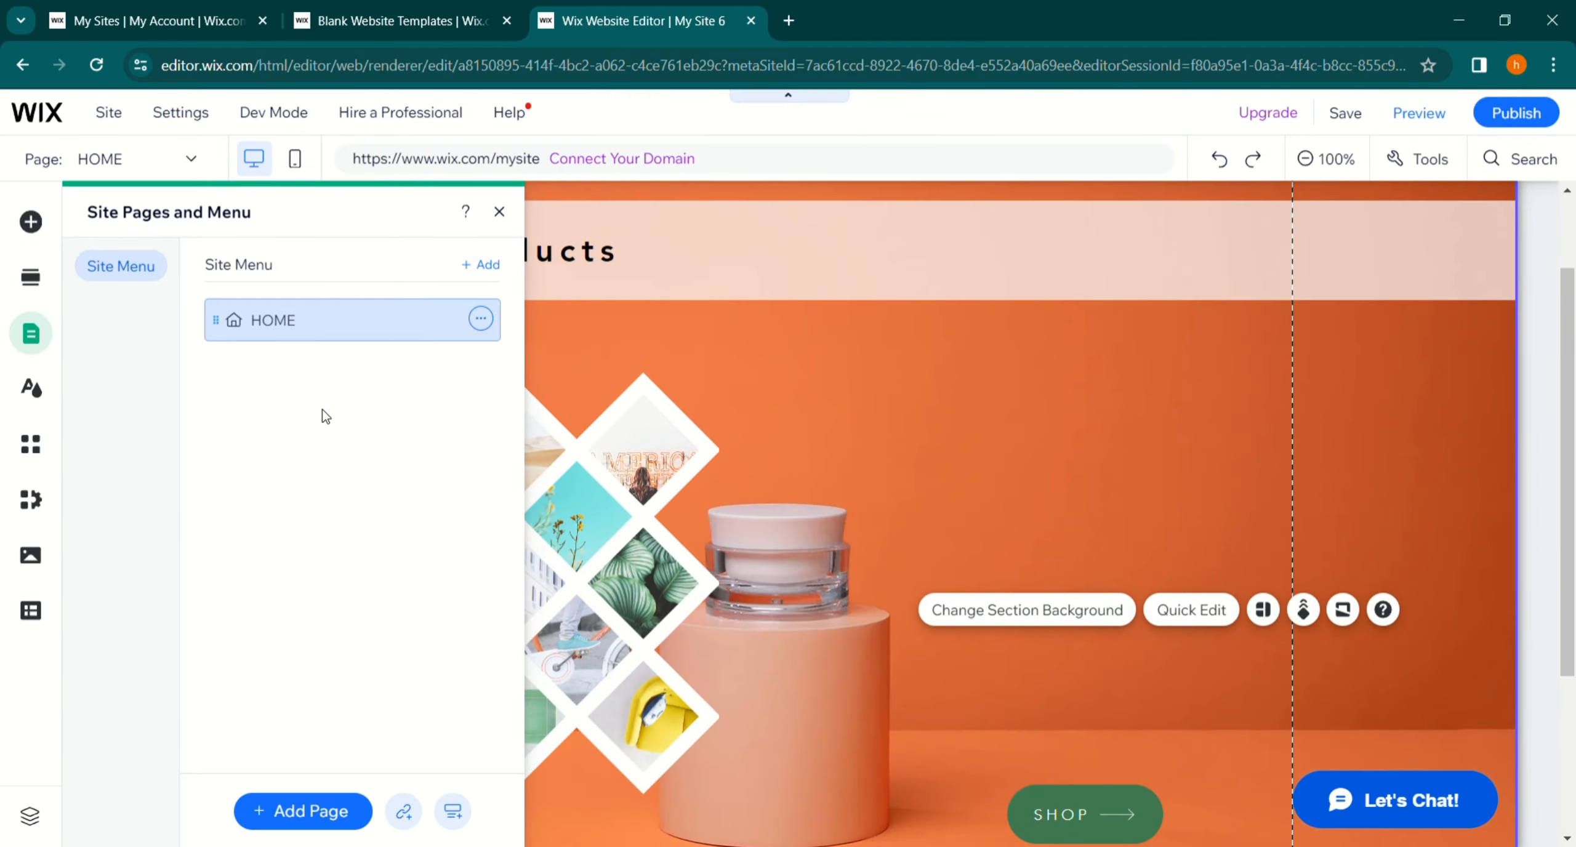
{"action": "left_click", "coordinate": [500, 212]}
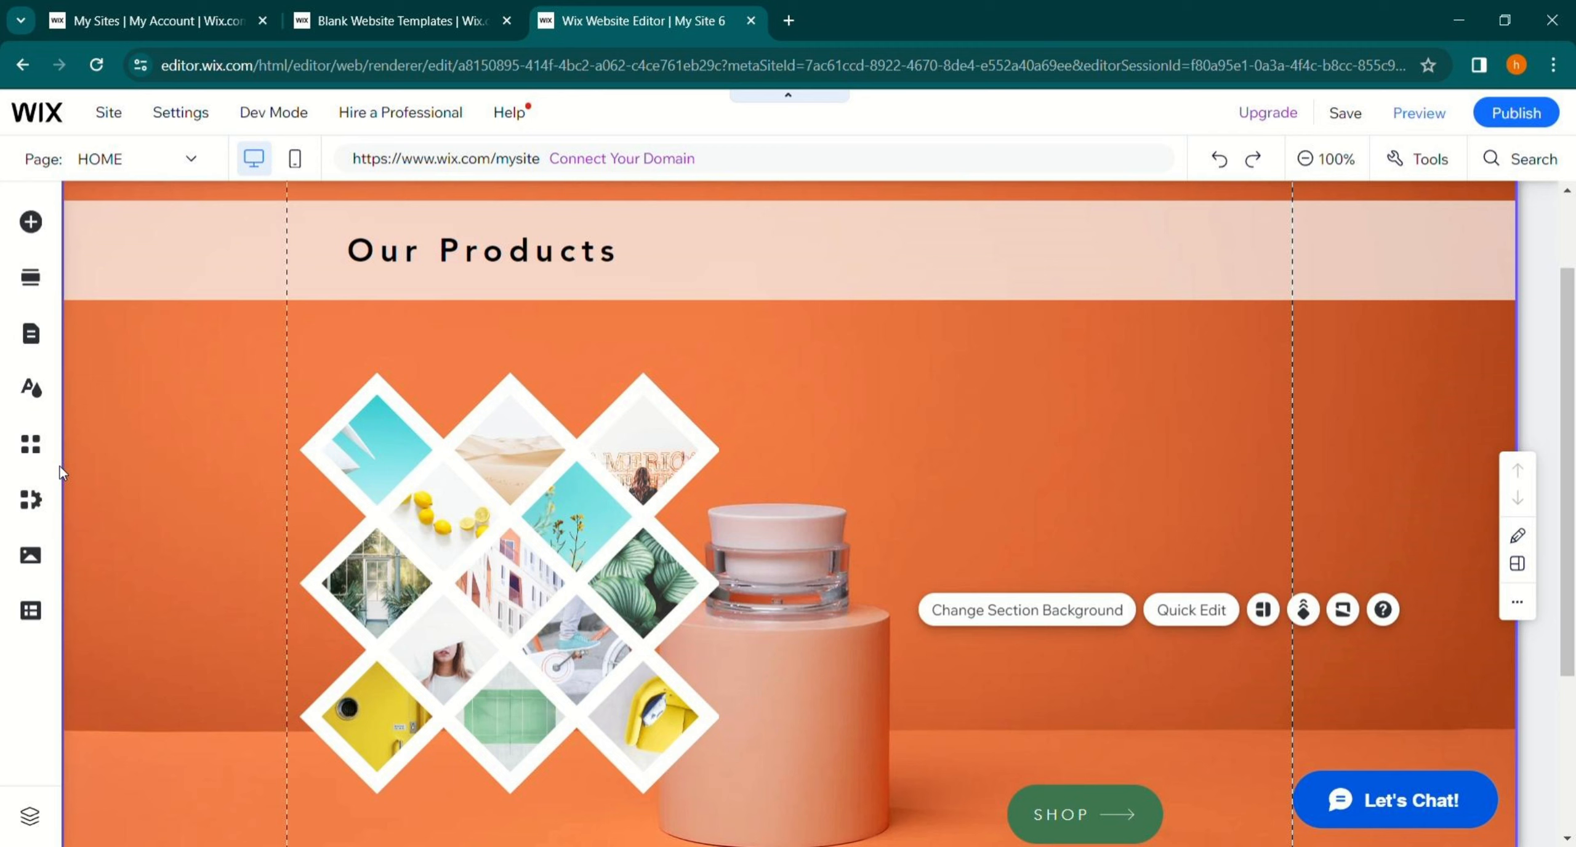
{"action": "left_click", "coordinate": [21, 397]}
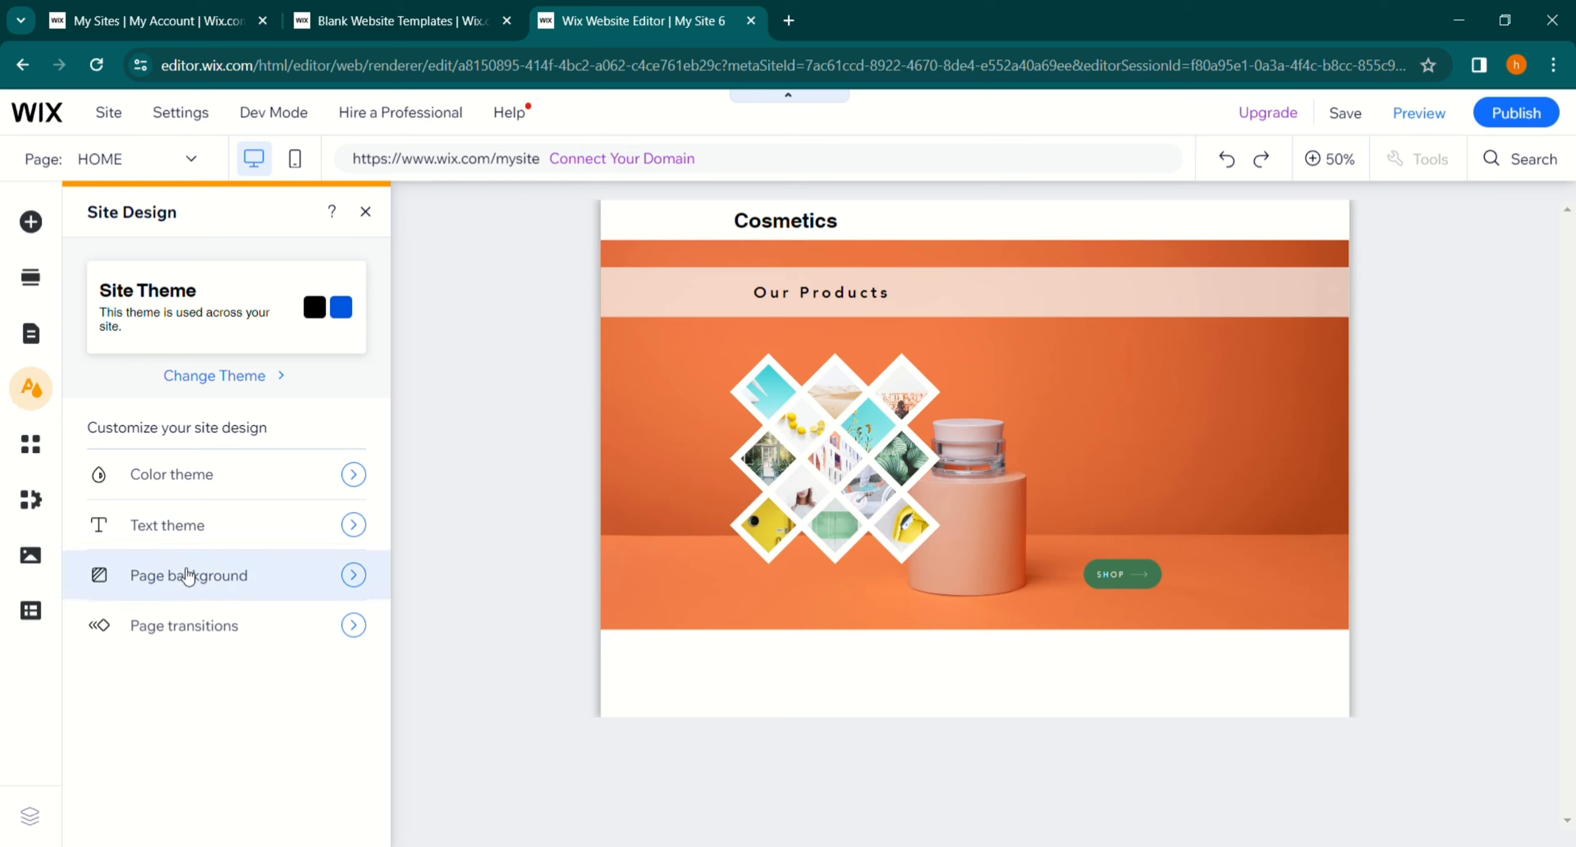
{"action": "left_click", "coordinate": [365, 212]}
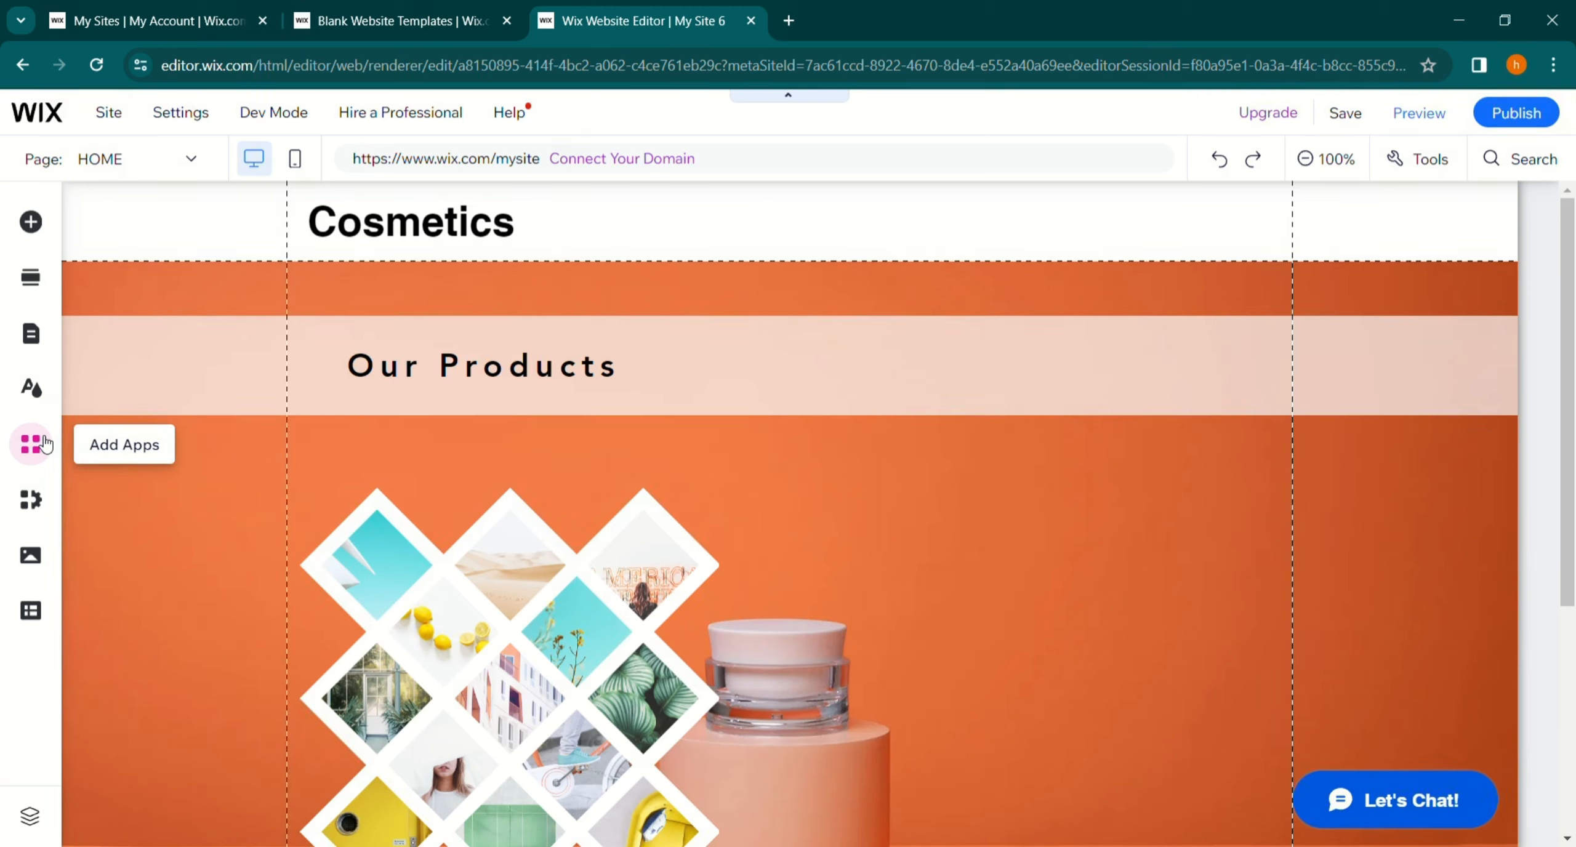
- Browse the App Market and the editor's tools options
{"action": "left_click", "coordinate": [31, 443]}
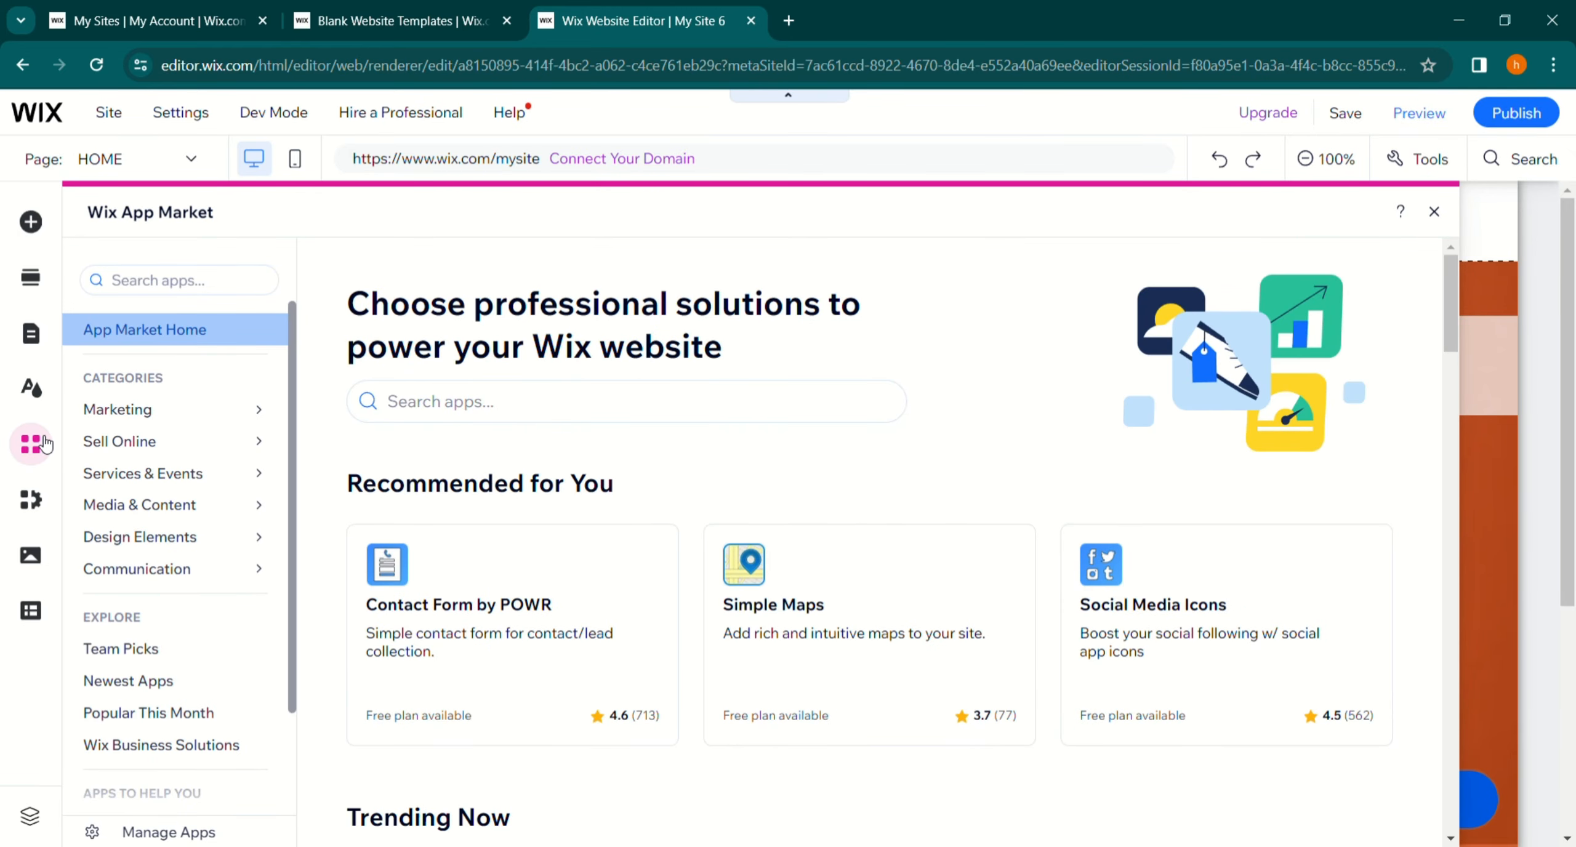
{"action": "left_click", "coordinate": [1435, 212]}
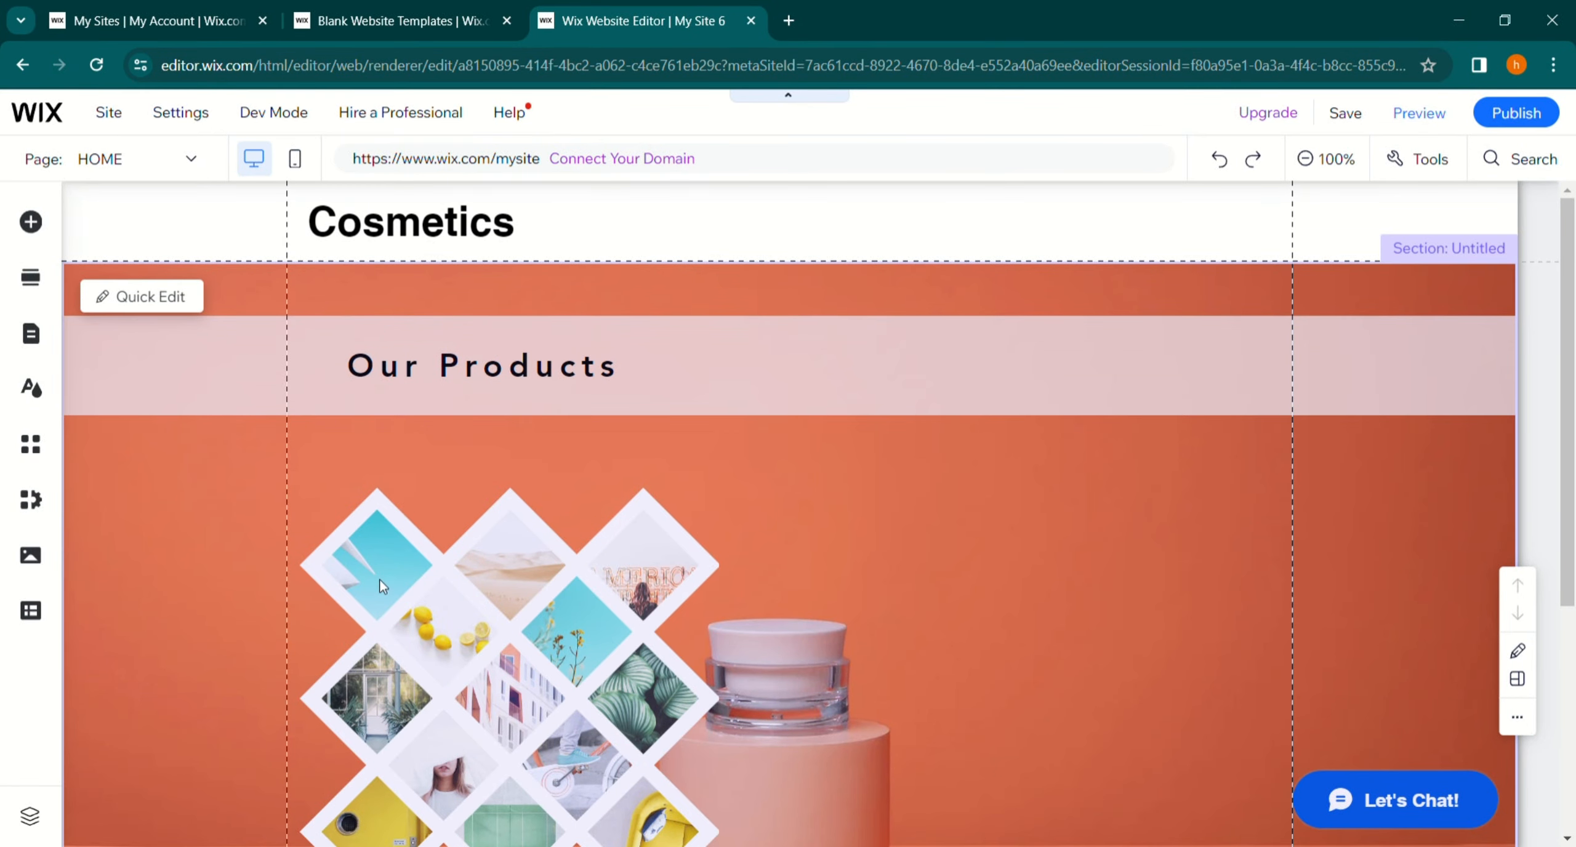
{"action": "left_click", "coordinate": [1414, 165]}
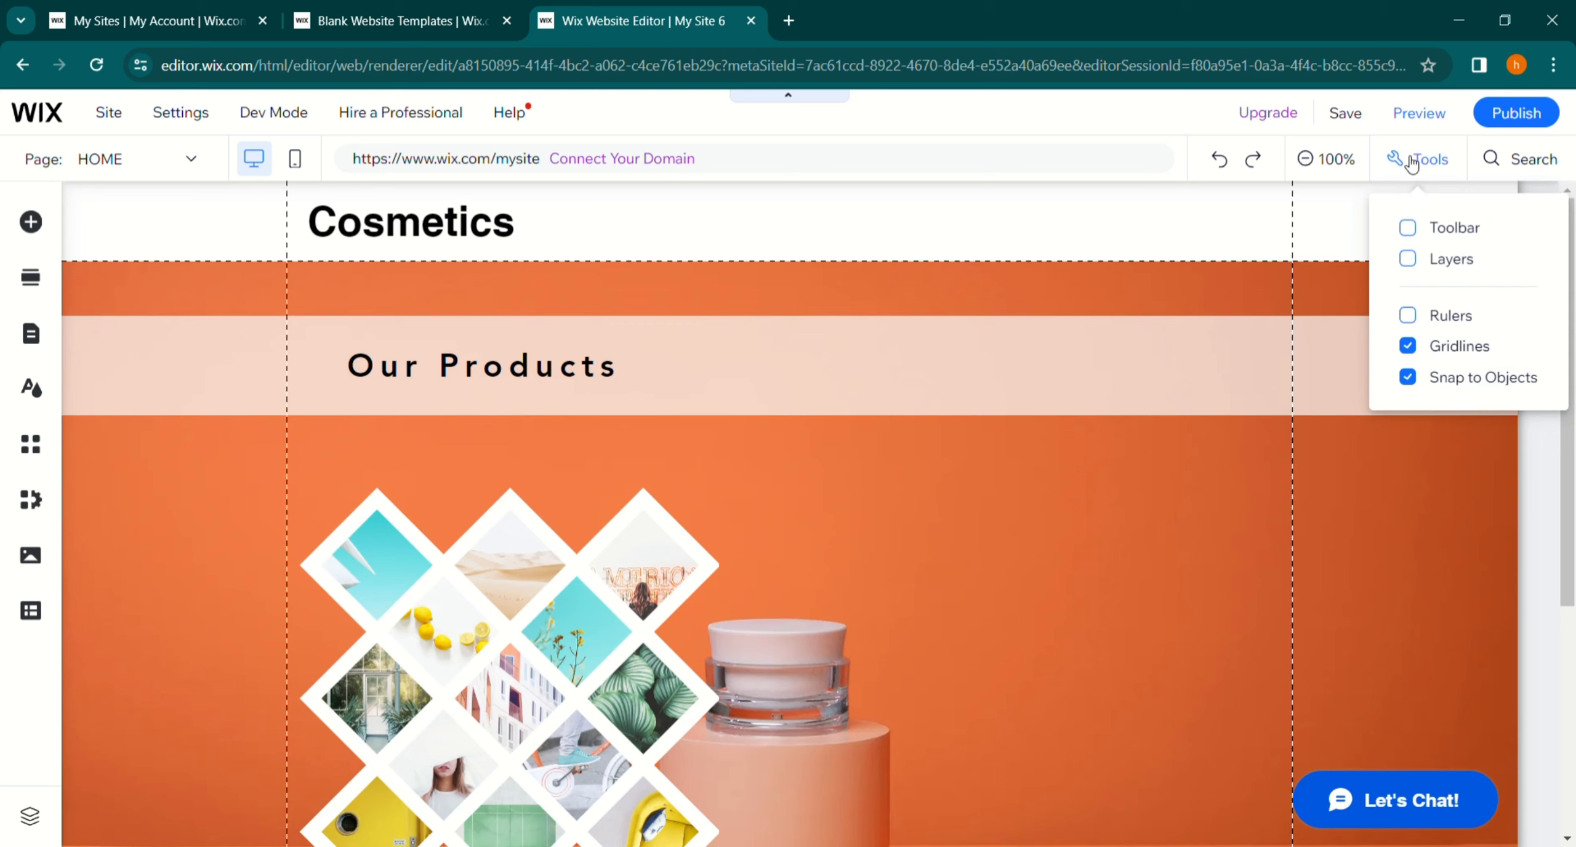
{"action": "left_click", "coordinate": [1414, 165]}
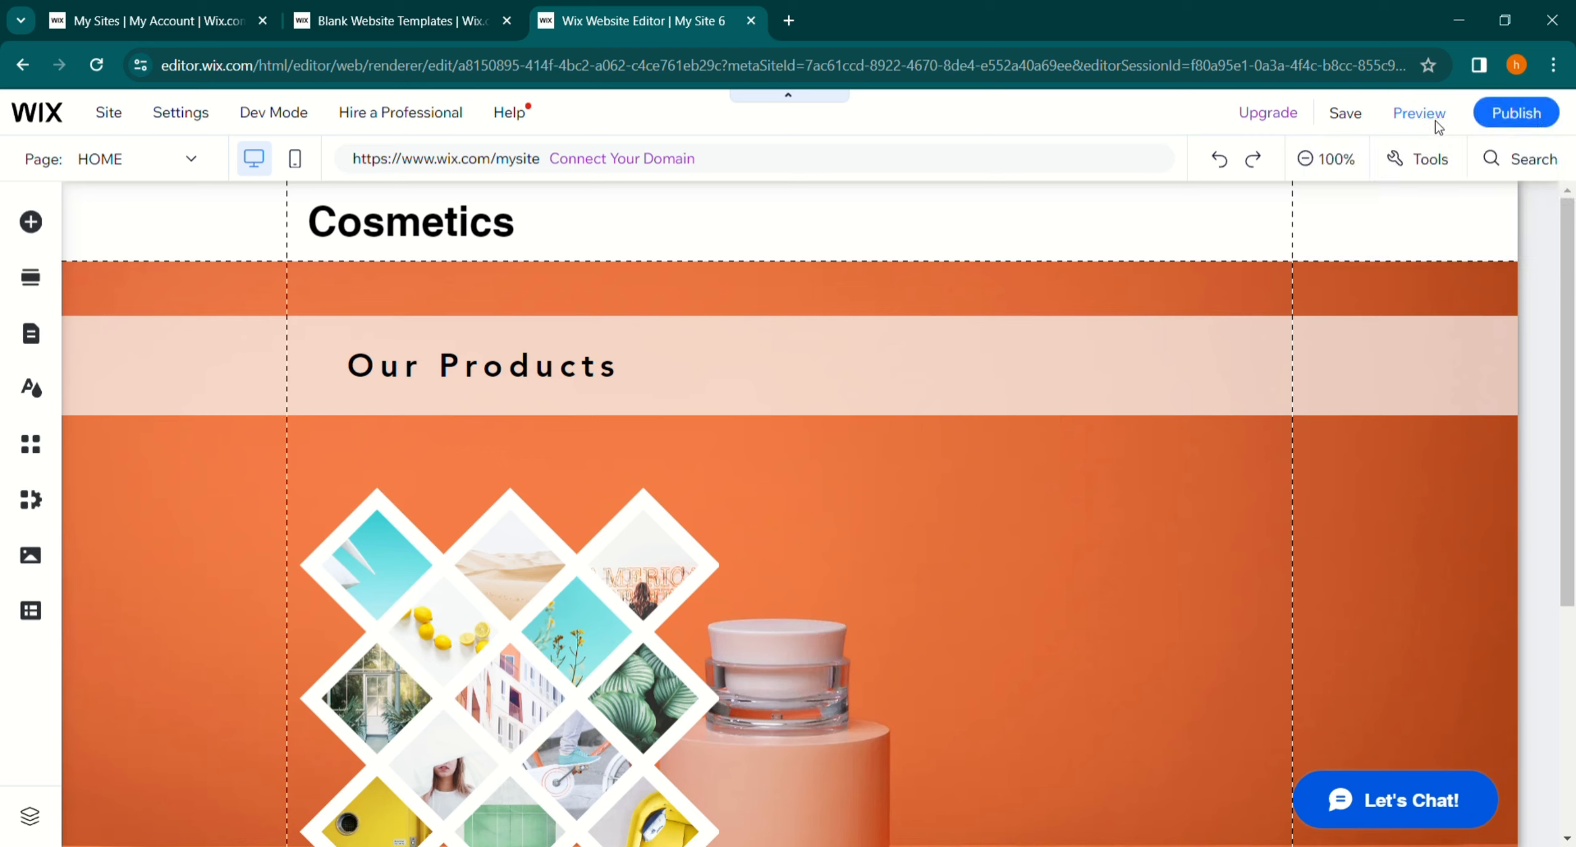
{"action": "scroll", "coordinate": [829, 559], "scroll_direction": "down", "scroll_amount": 2}
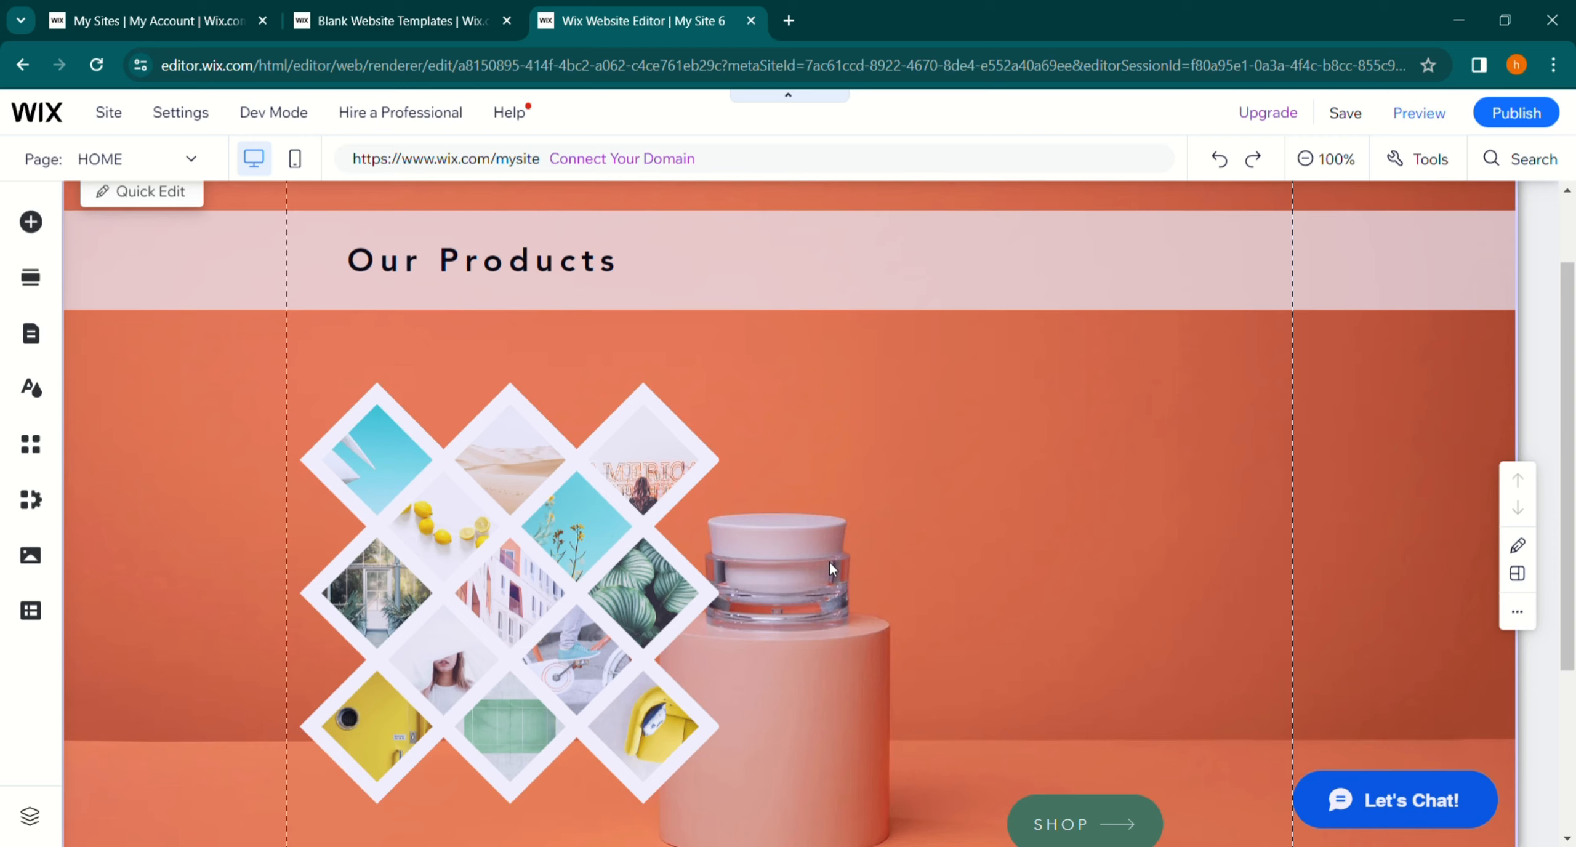